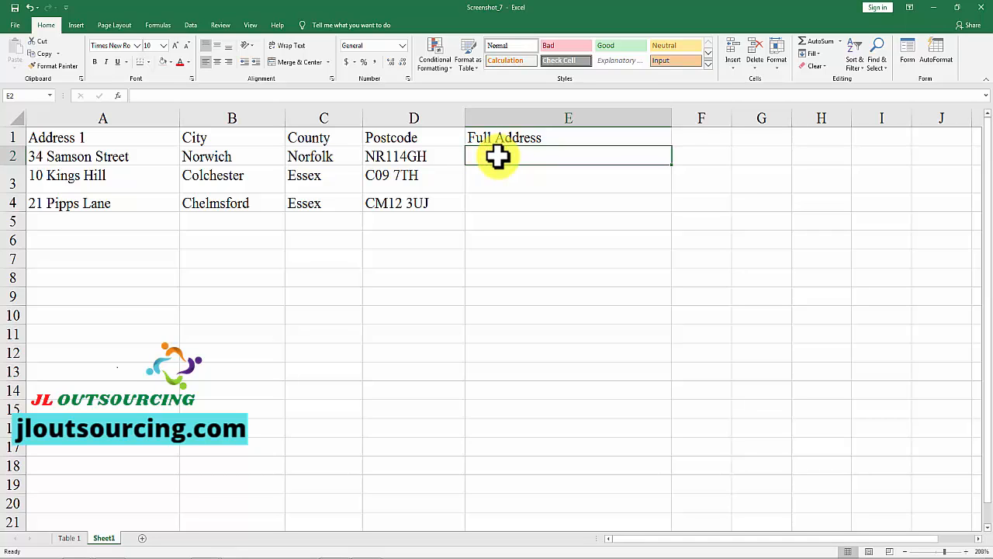
Step: Enter a formula in E2 that joins the four address parts: =CONCATENATE(A2,B2,C2,D2)
text(=)
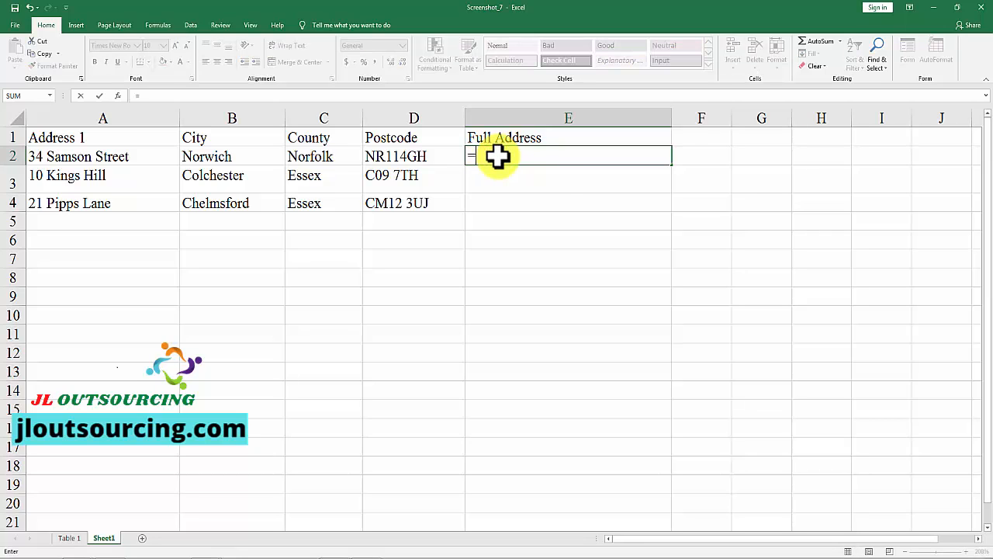
text(con)
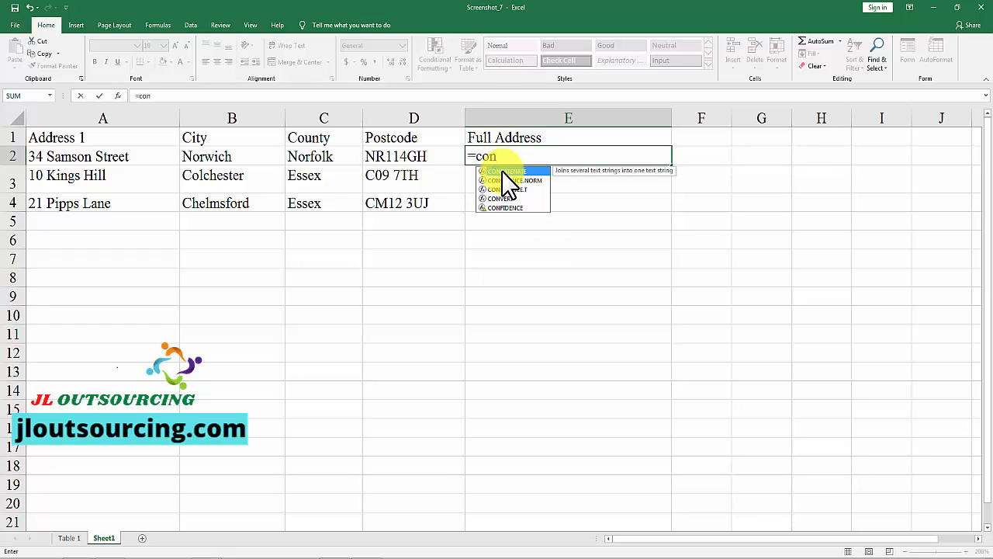
double_click(502, 172)
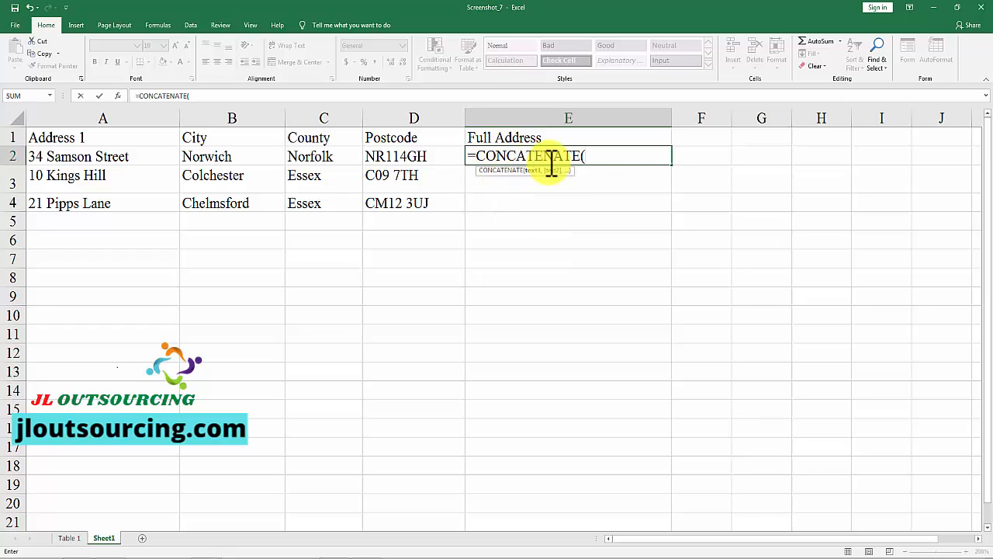
click(109, 158)
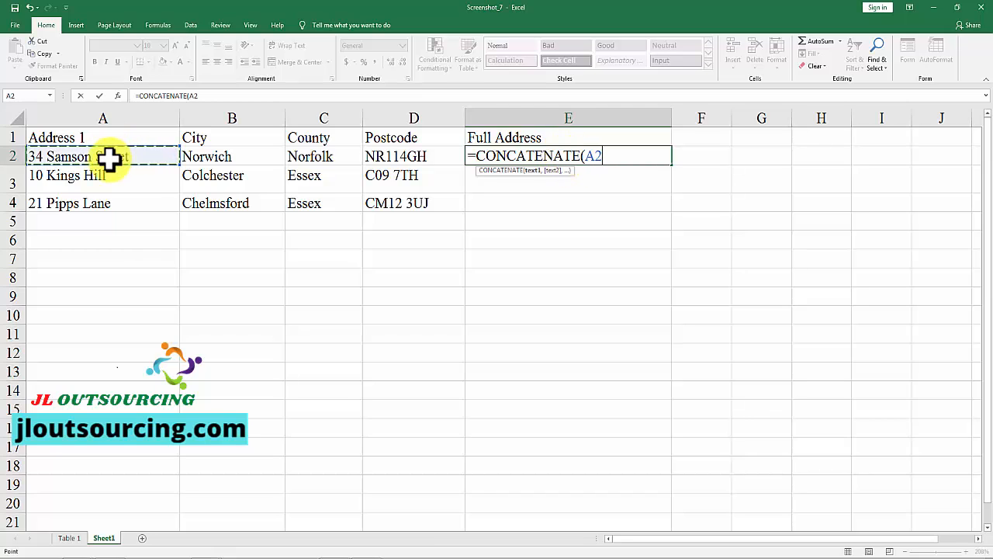
text(,)
click(203, 157)
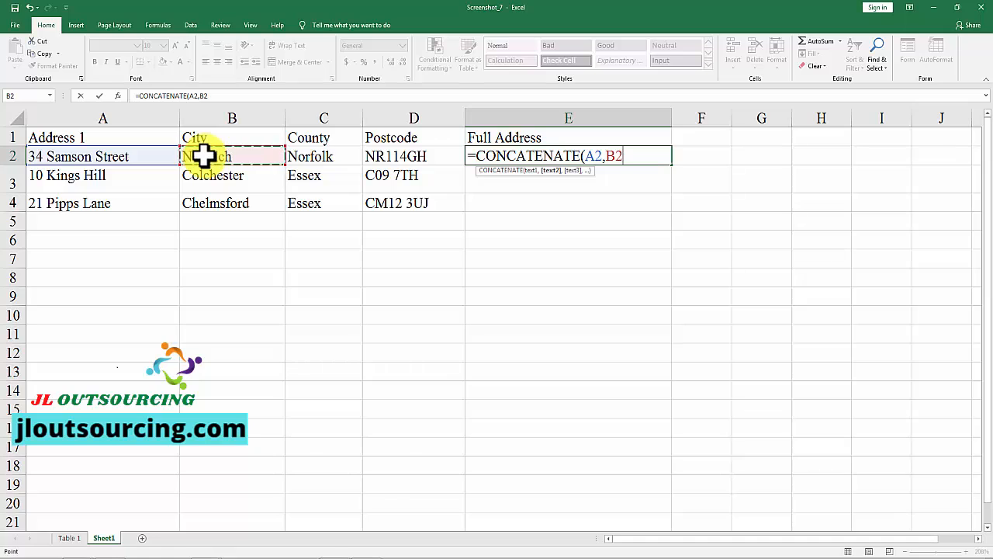
text(,)
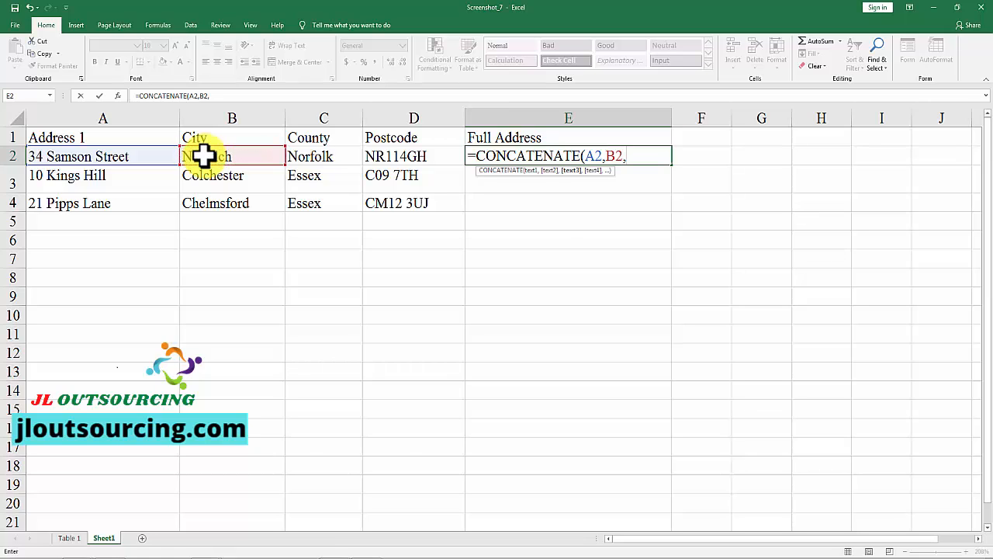
click(309, 156)
text(,)
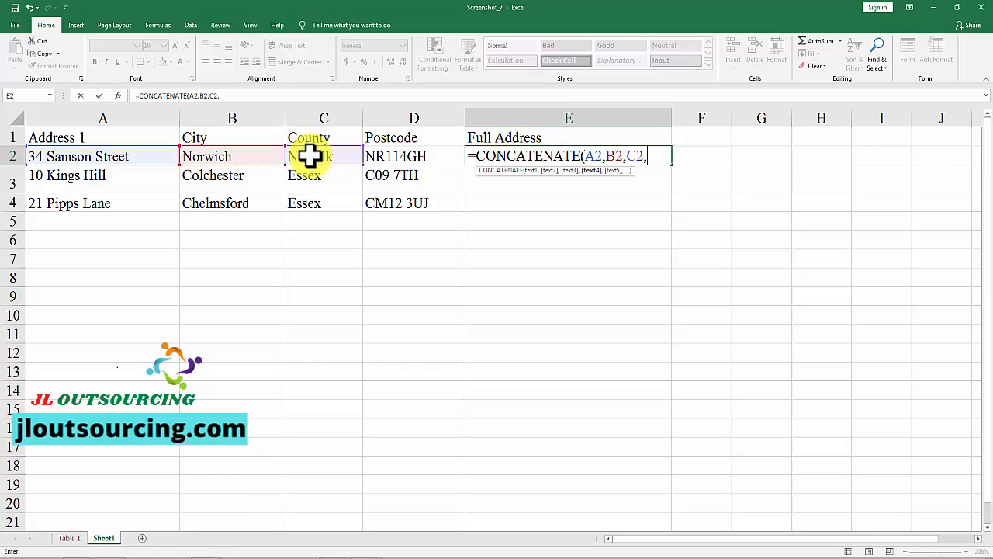
click(398, 156)
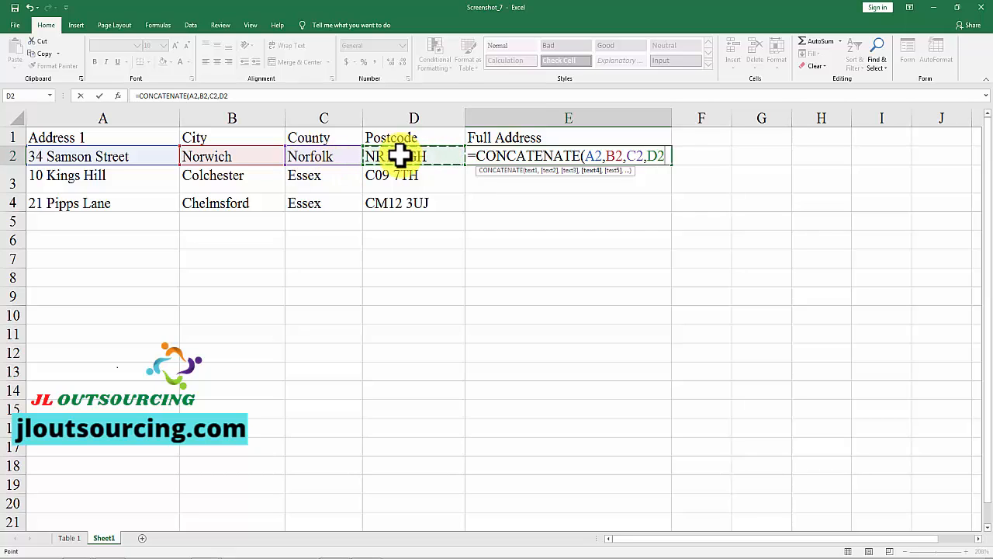
text())
key(Return)
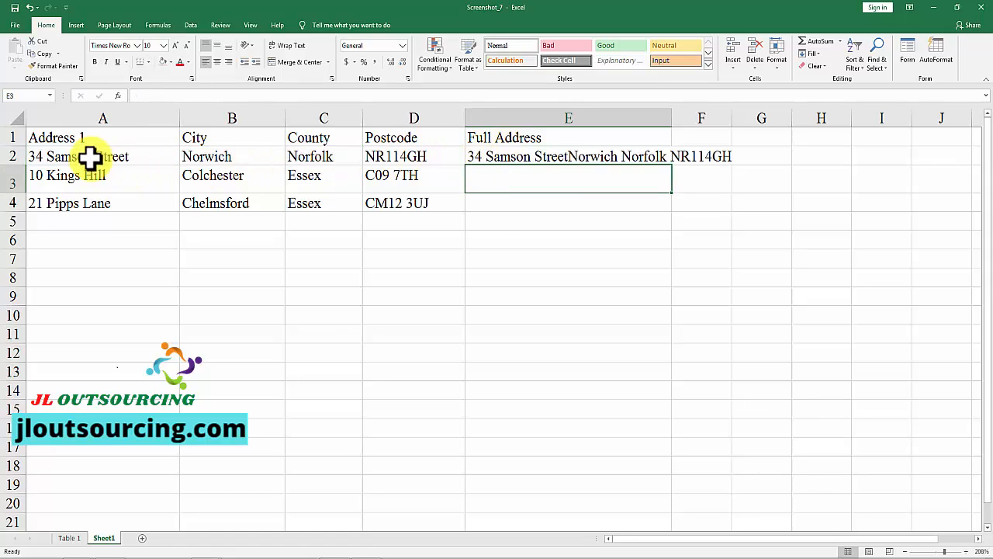
Step: Turn on text wrapping for E2 and add CHAR(10) as a separate argument between A2 and B2 in its formula
click(512, 156)
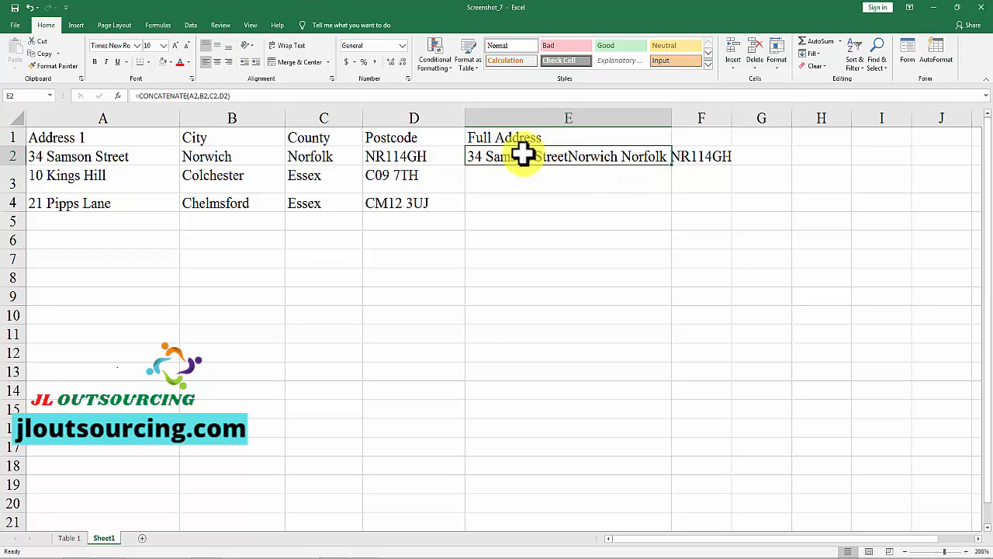
click(287, 49)
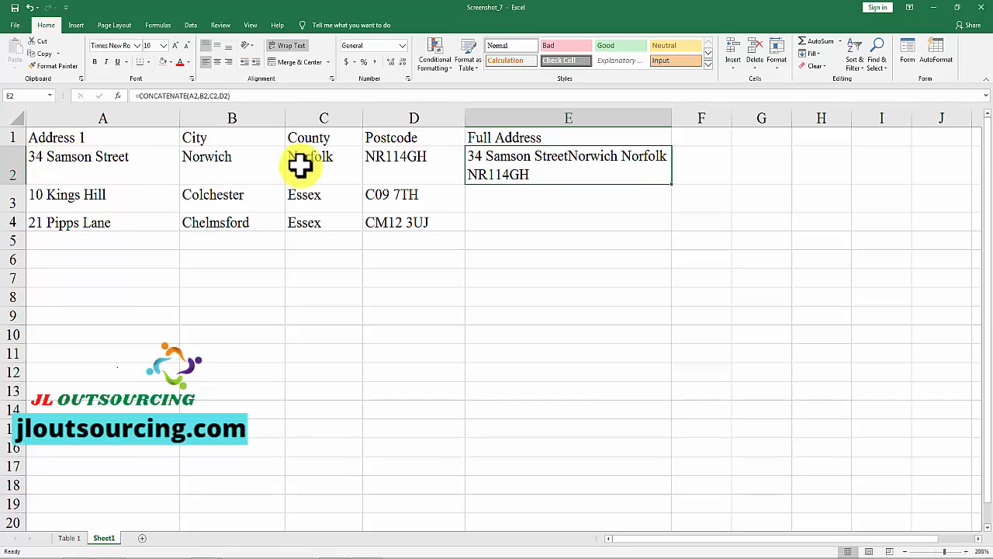
double_click(488, 158)
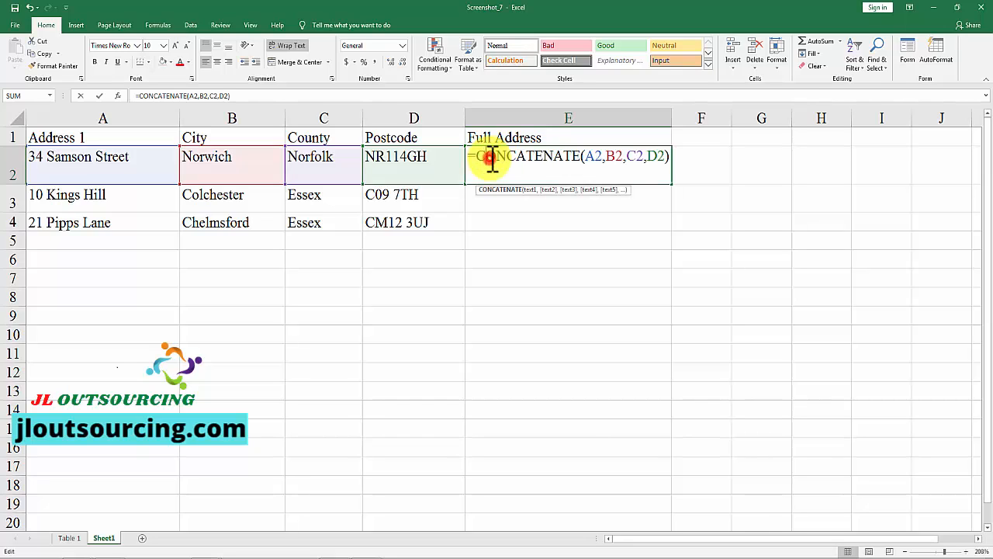
click(608, 156)
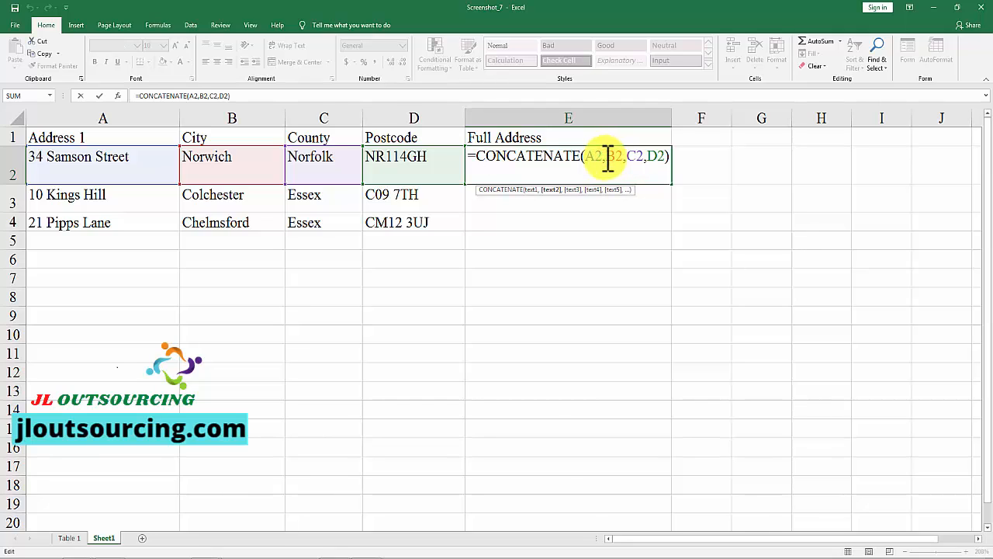
text(cha)
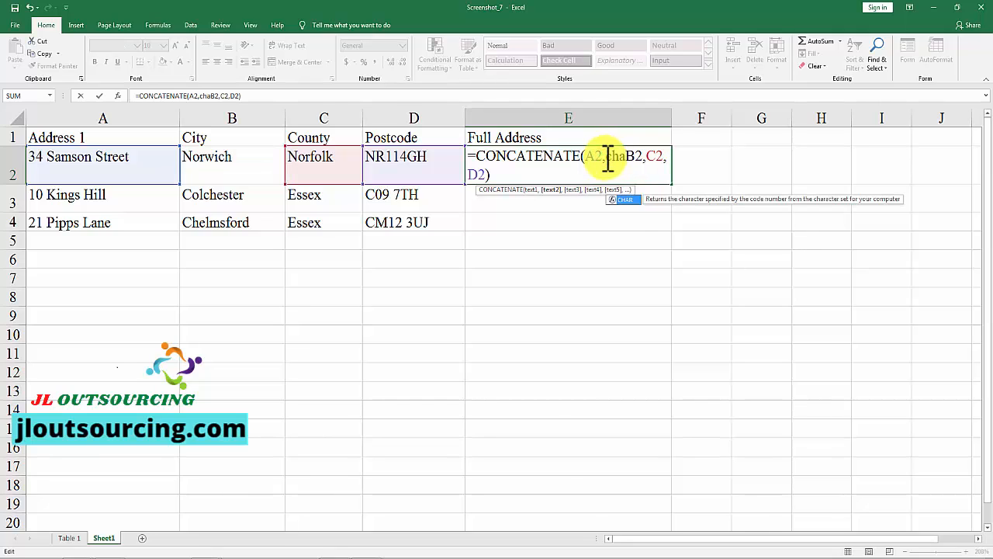
double_click(627, 200)
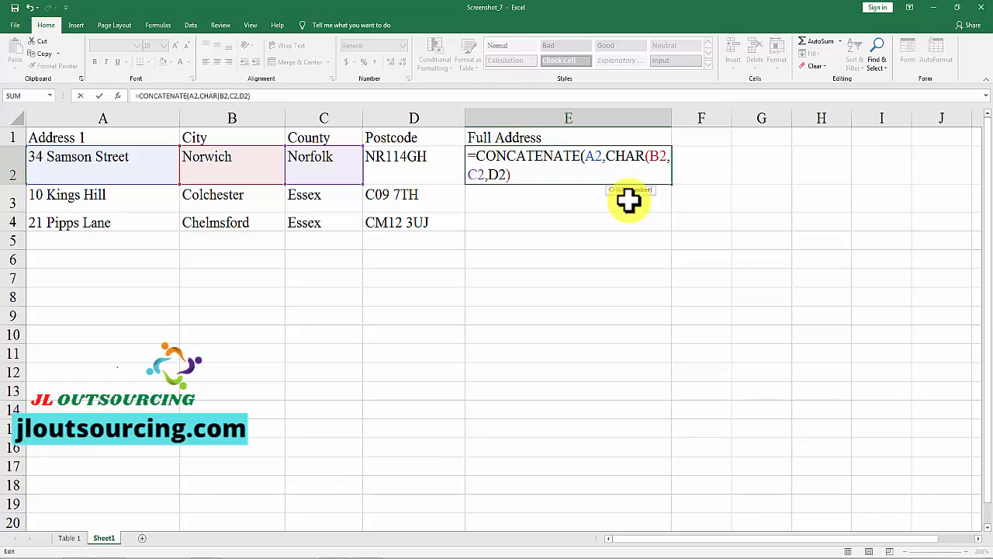
text(10)
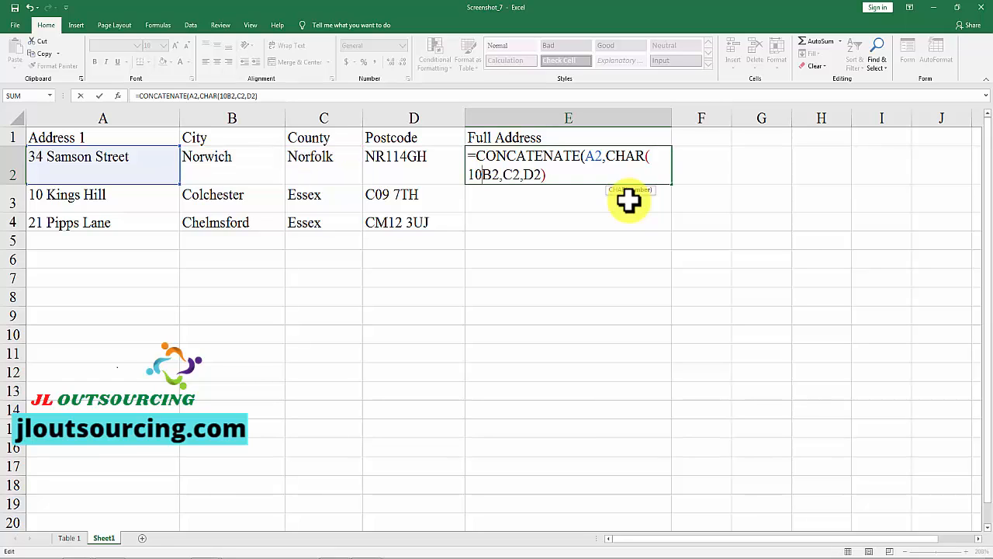
text())
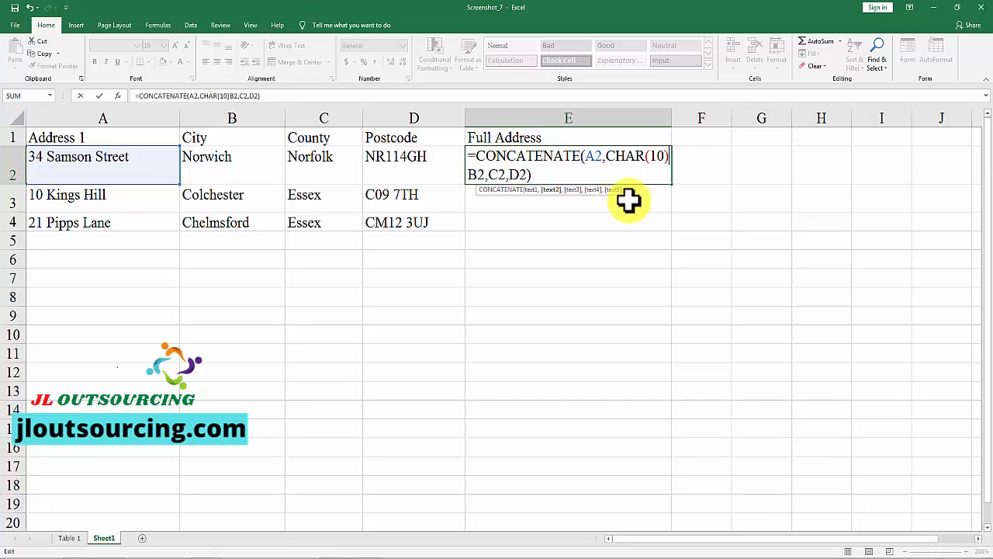
text(,)
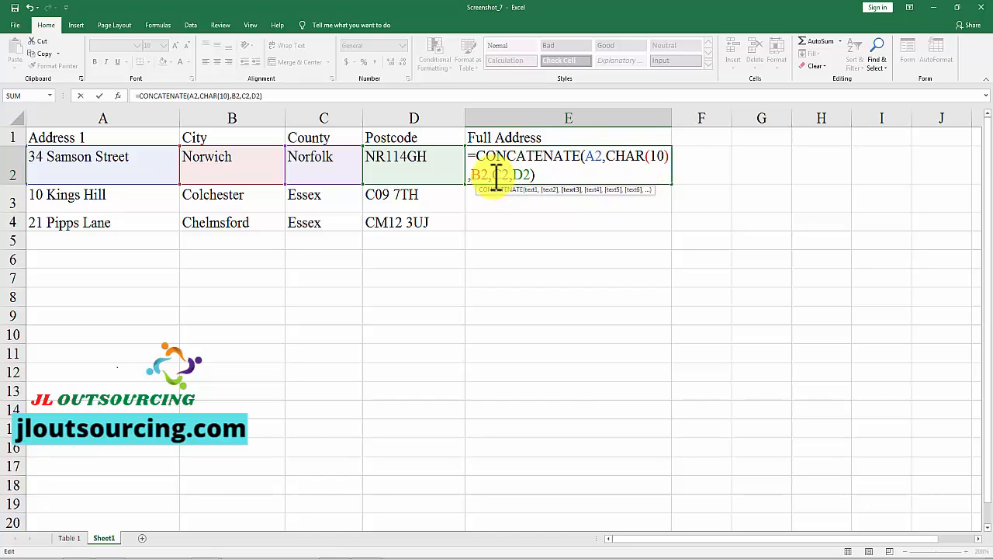
click(520, 174)
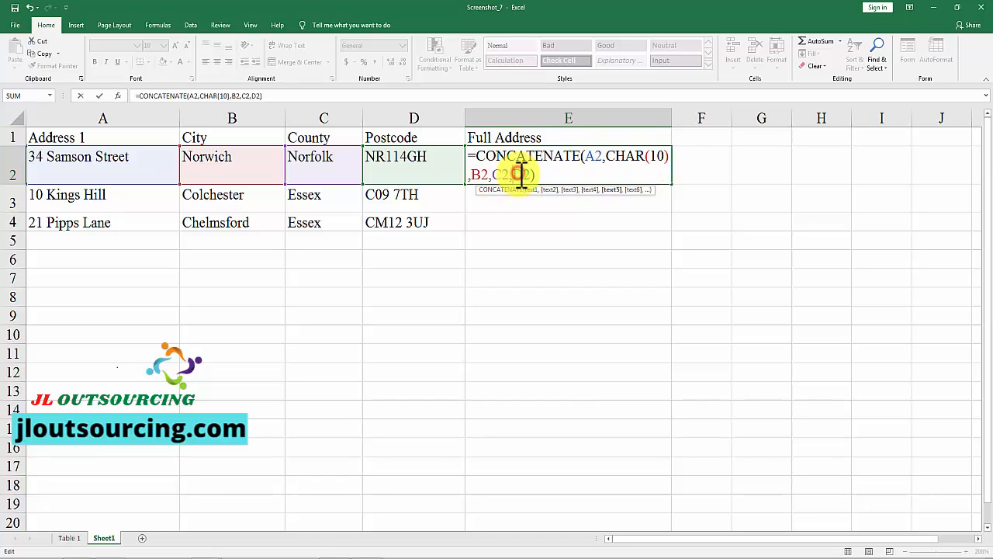
key(Return)
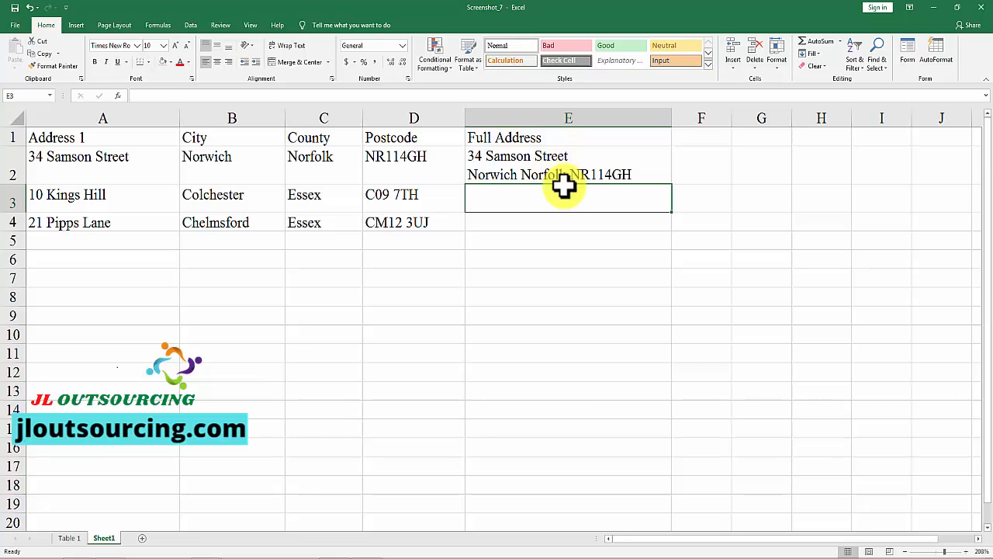
Step: Add a CHAR(10) line break as its own argument between B2 and C2 in the E2 formula
double_click(534, 161)
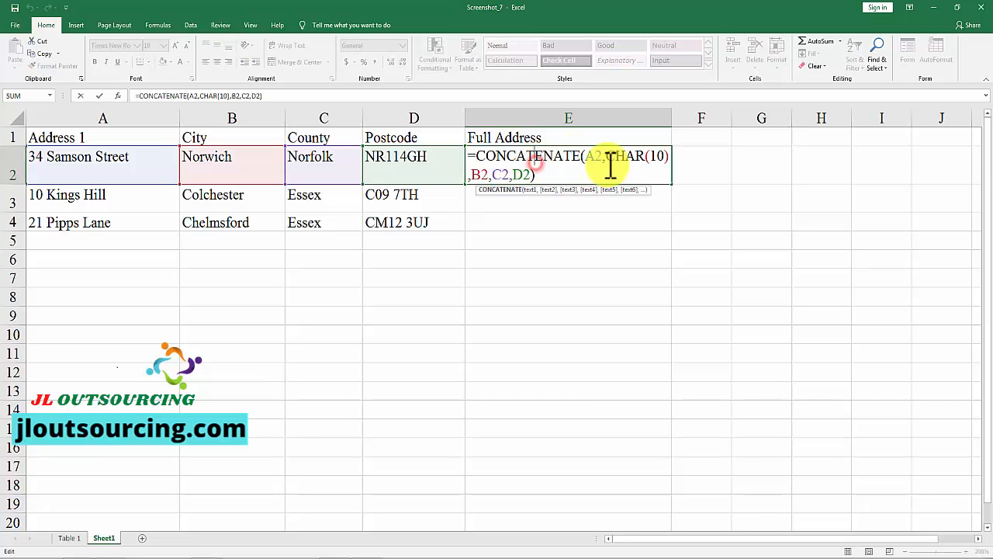
click(493, 176)
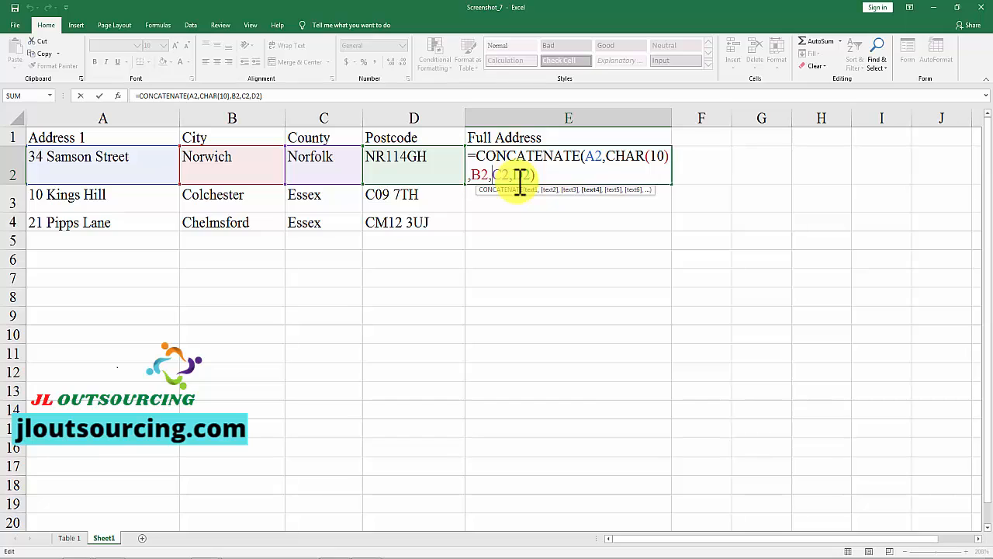
text(ch)
double_click(510, 199)
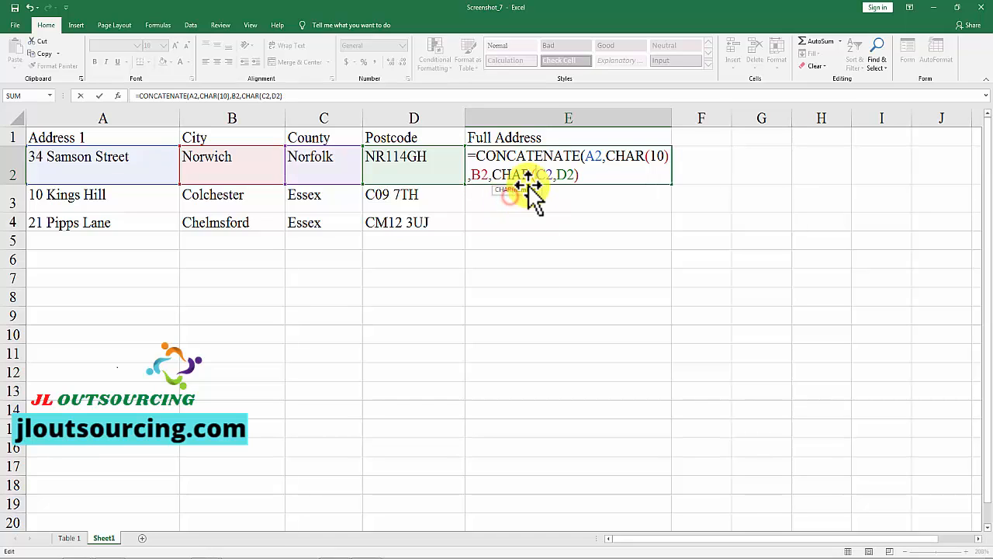
text(10)
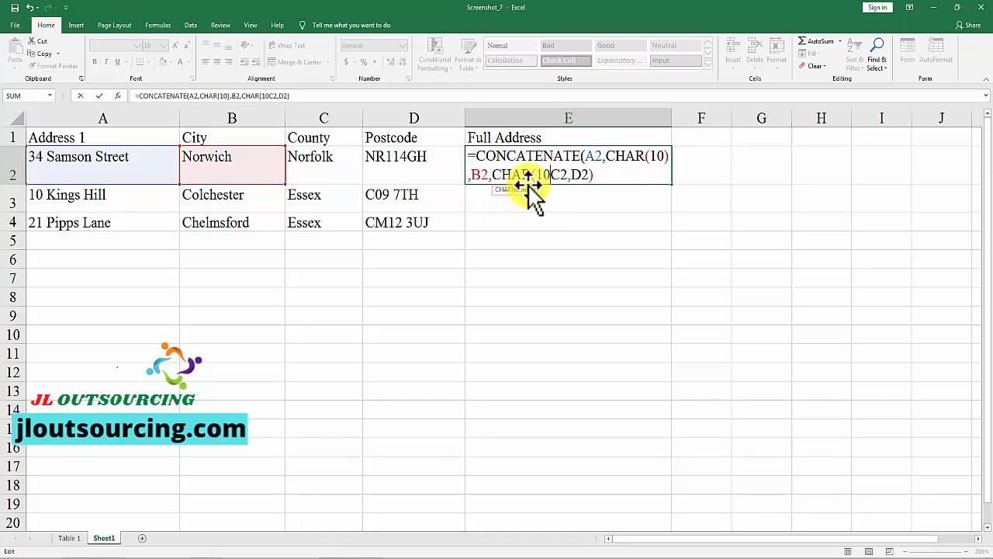
text())
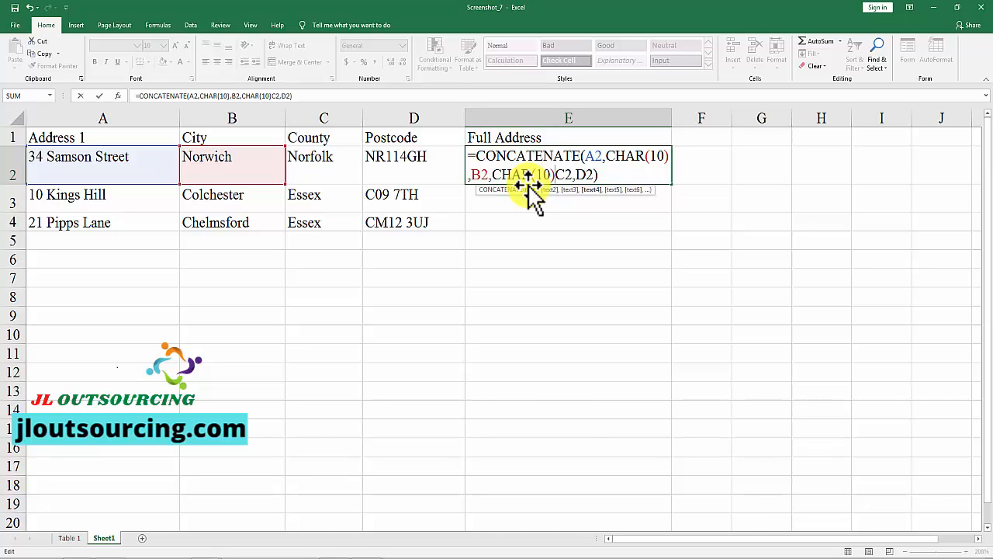
text(,)
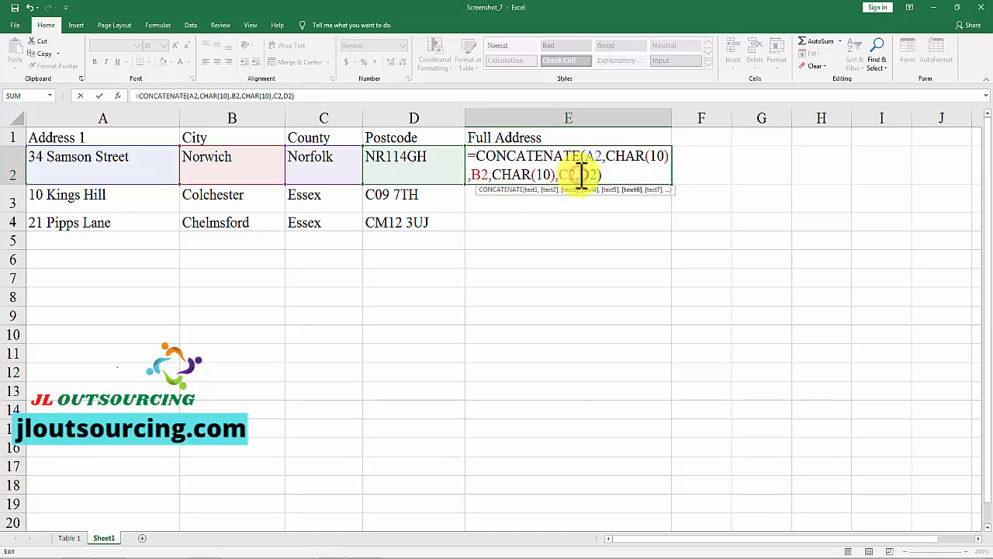
Step: Add another CHAR(10) argument between C2 and D2 in the E2 formula and commit it
click(579, 174)
text(c)
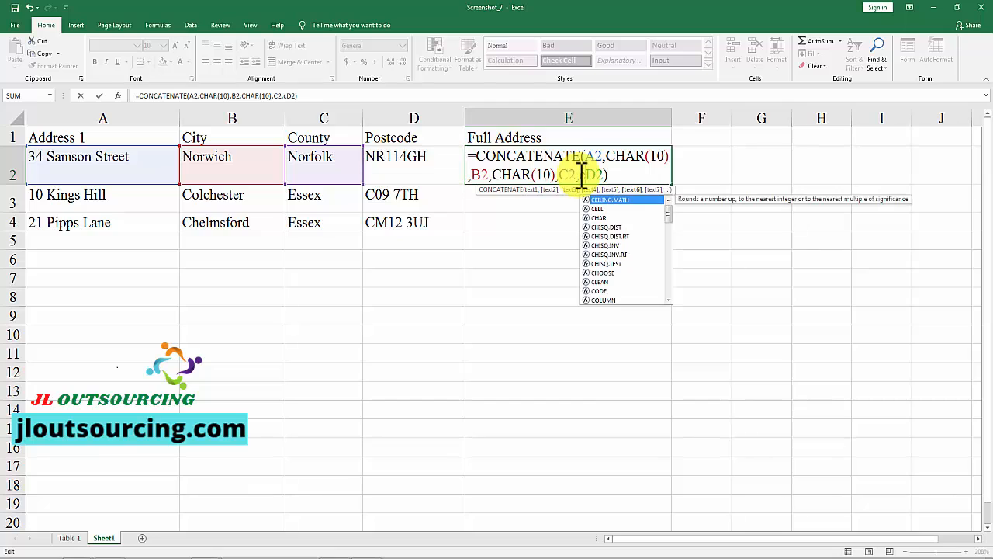
text(har)
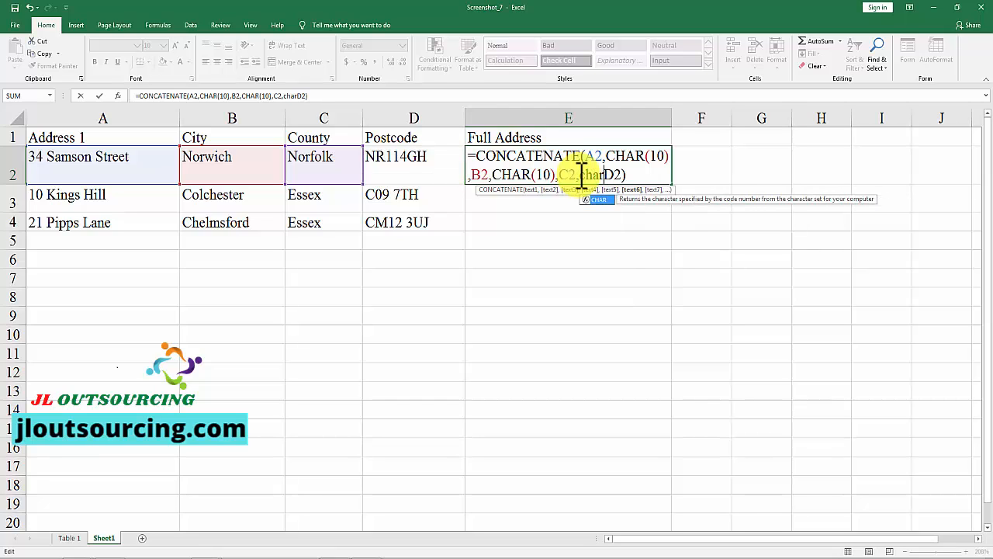
double_click(598, 199)
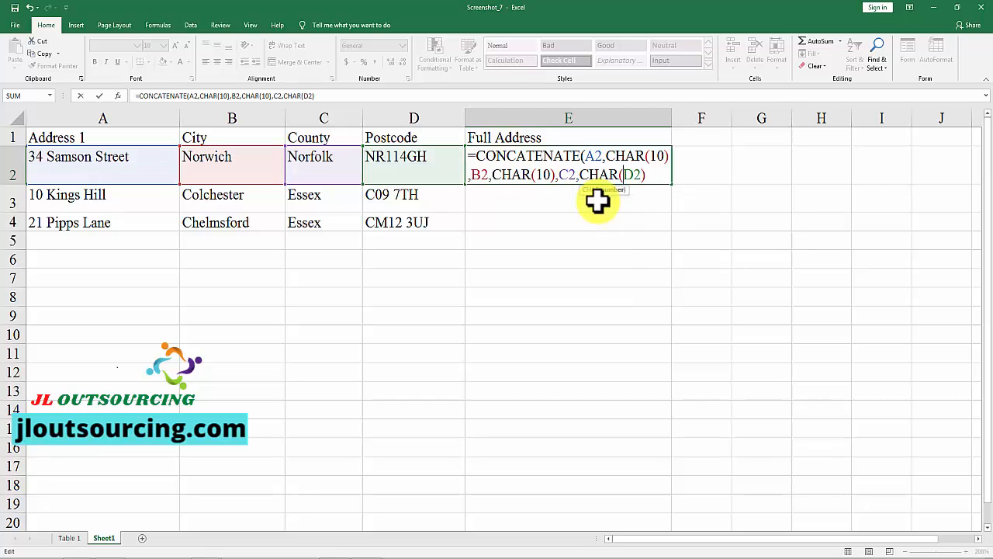
text(10)
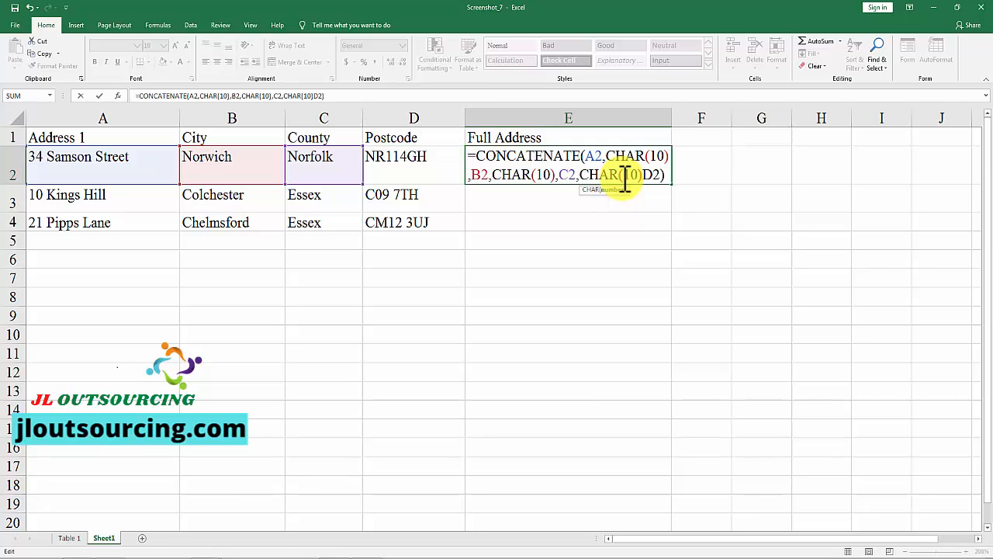
text(),)
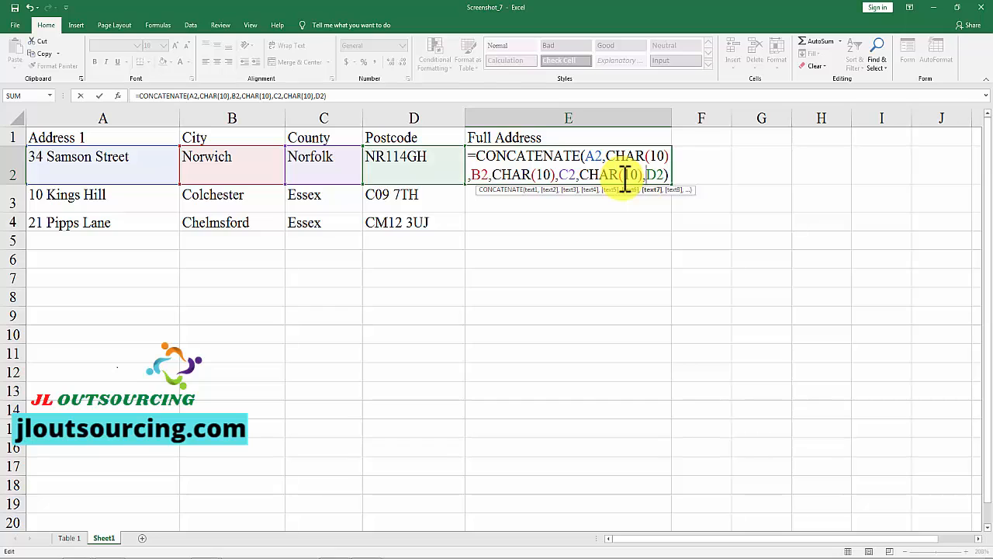
key(Return)
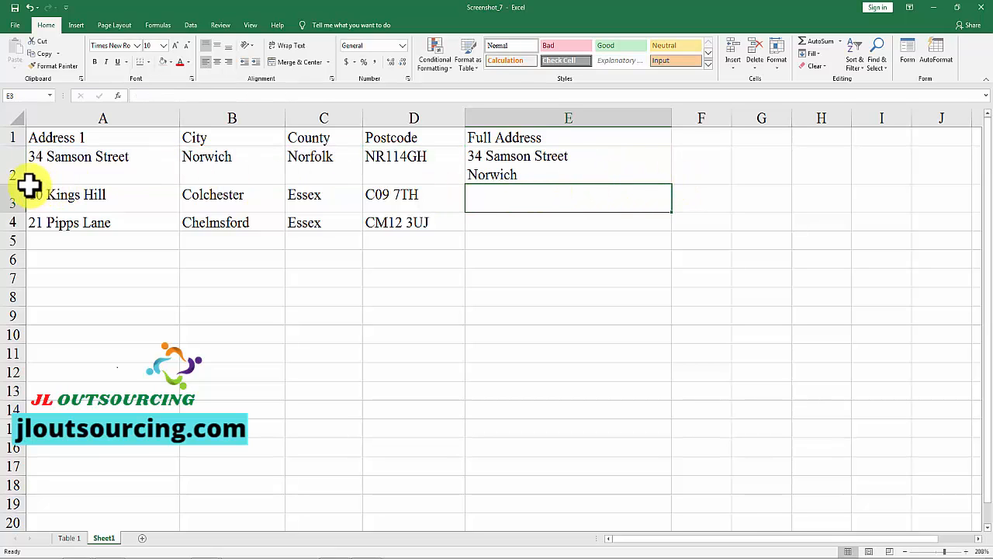
Step: Fill the E2 formula down through E4 and increase the heights of rows 2 and 3 to fit the multi-line addresses
drag(27, 184, 27, 183)
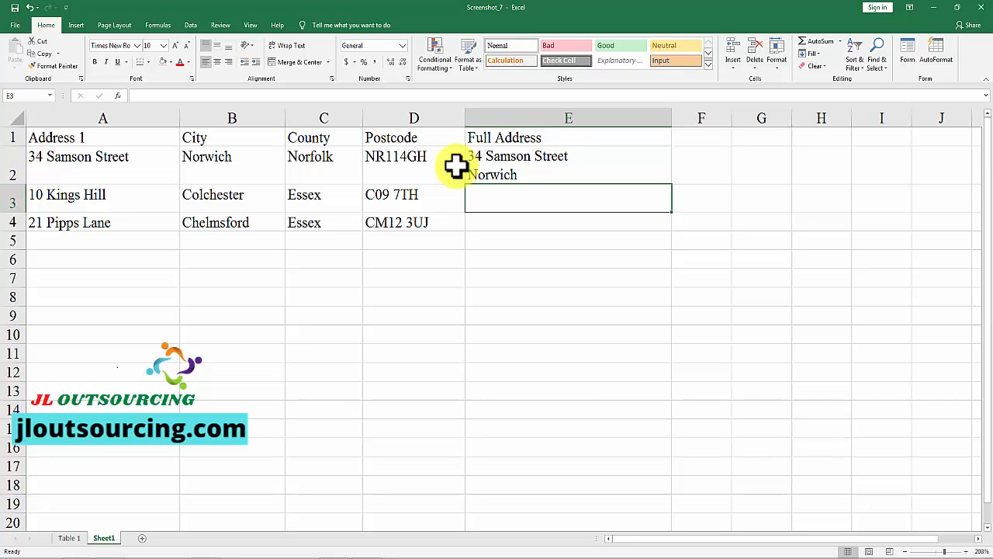
click(625, 168)
drag(671, 183, 672, 229)
click(694, 230)
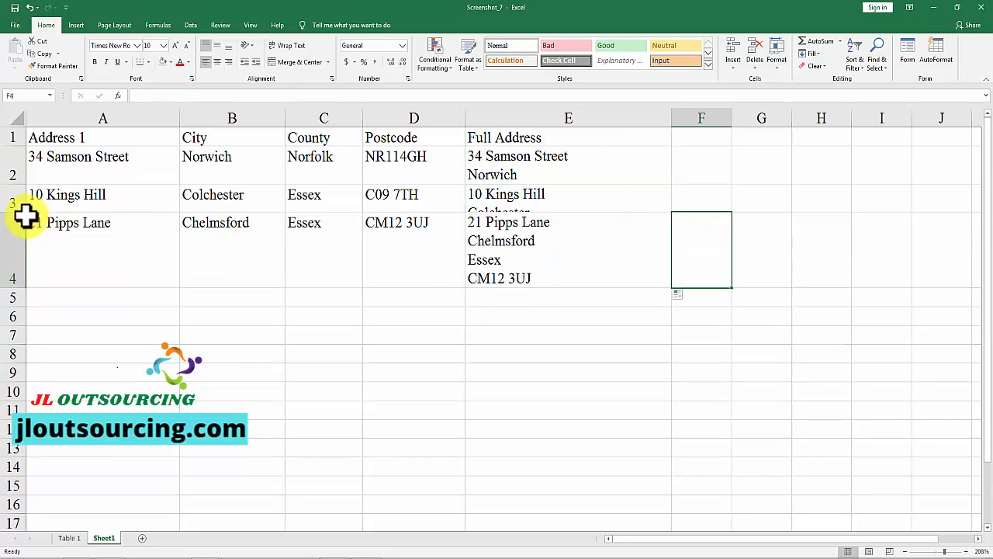
drag(24, 211, 32, 245)
drag(28, 188, 28, 250)
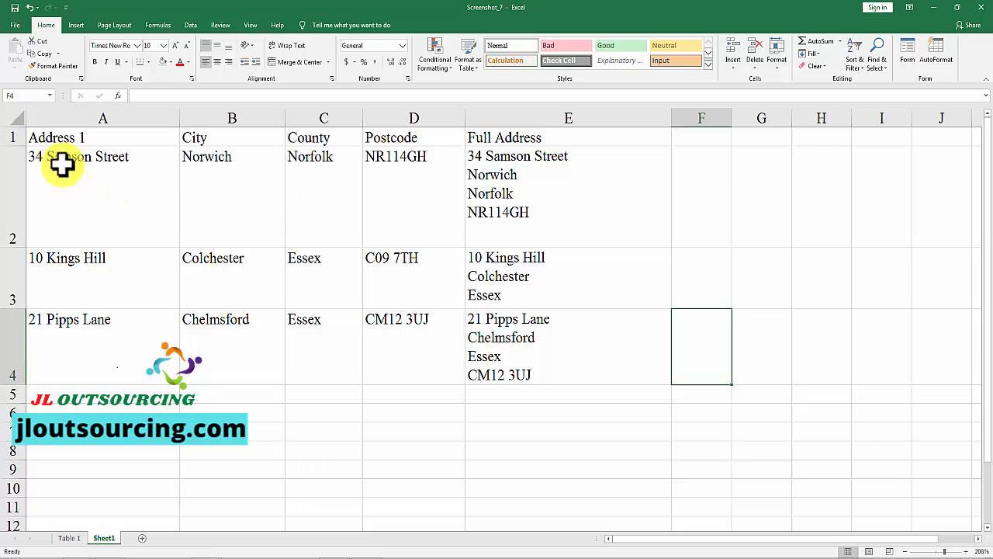
Step: Turn text wrapping off and back on for E2 to compare its single-line and multi-line display
click(507, 158)
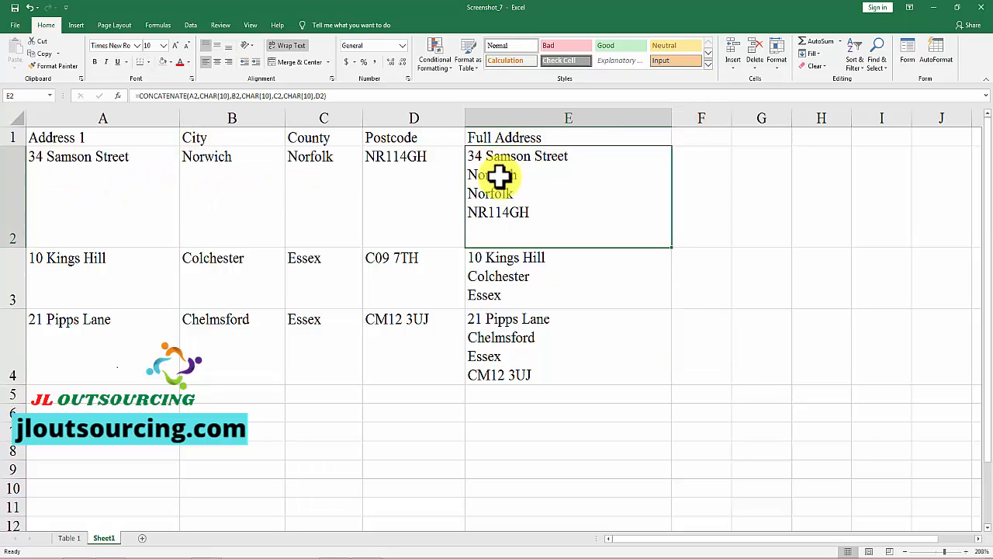
click(311, 161)
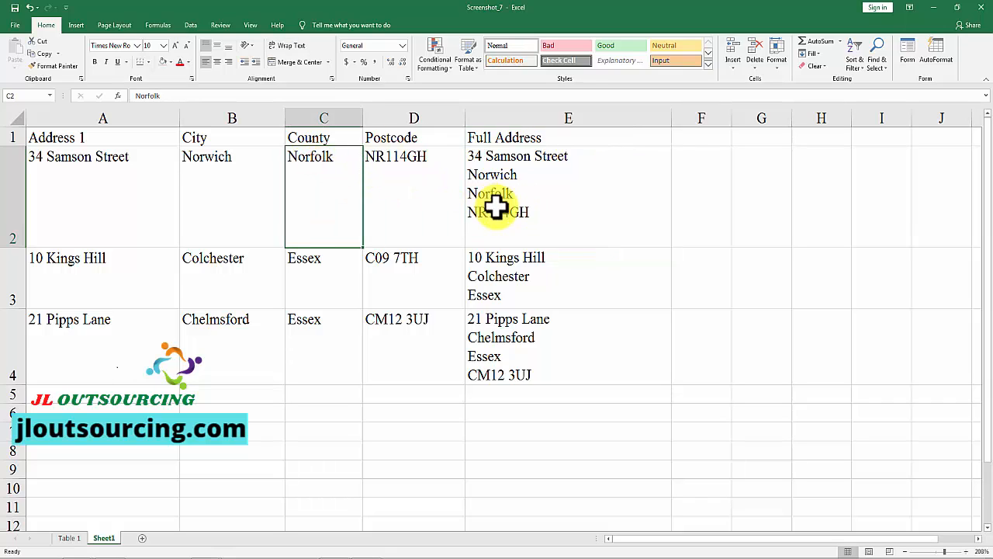
click(495, 158)
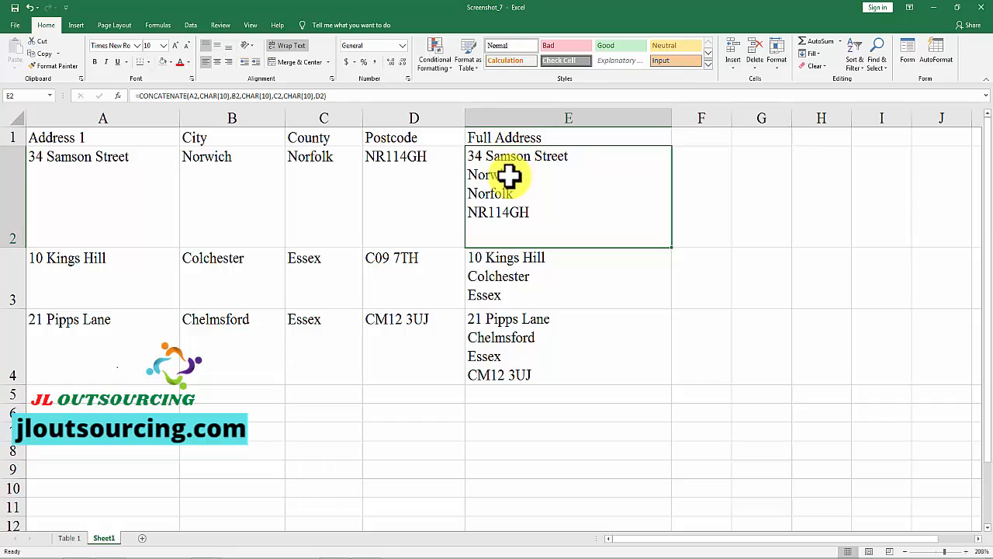
click(295, 47)
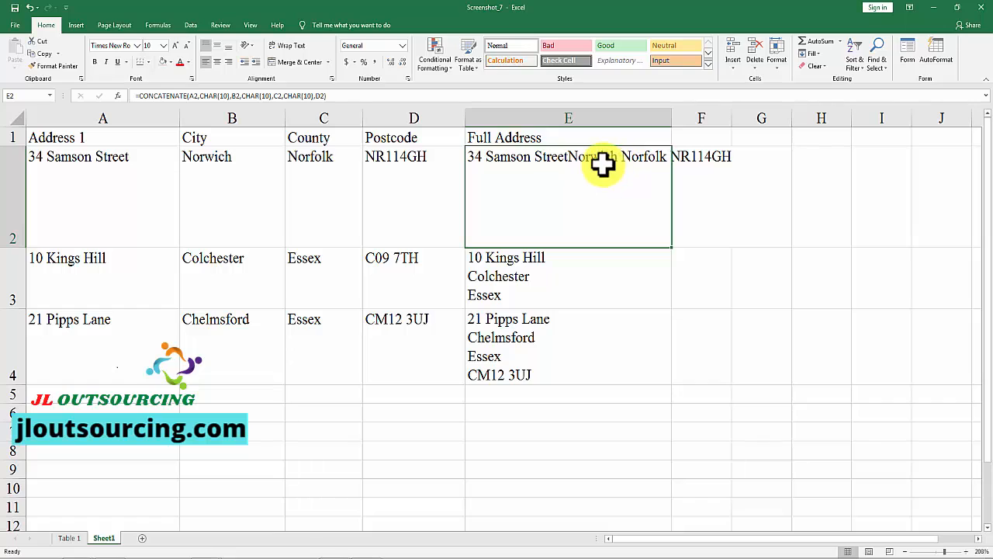
click(283, 46)
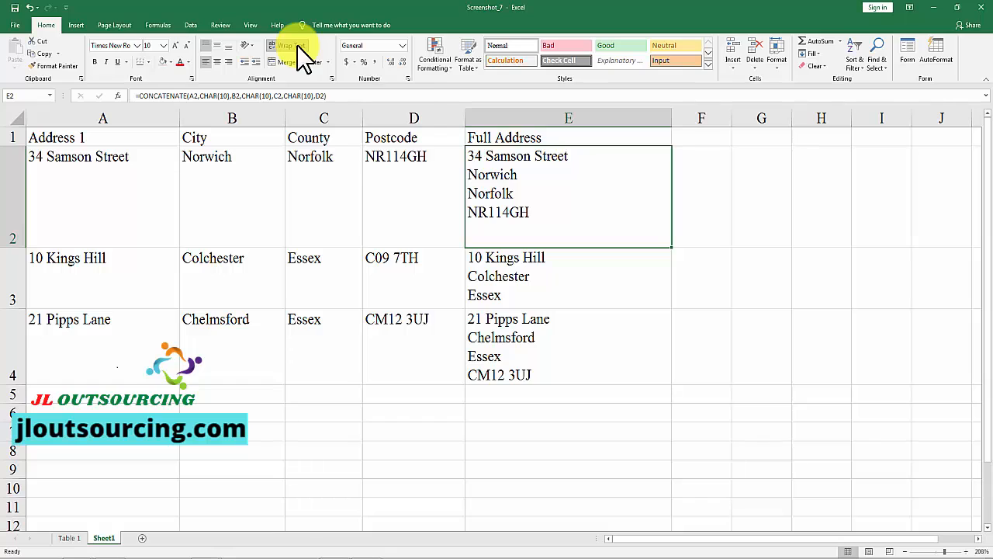
Step: Highlight the first CHAR(10) in E2's formula, switch to the browser and examine the CHAR function code list on excelbuzz.com
double_click(497, 158)
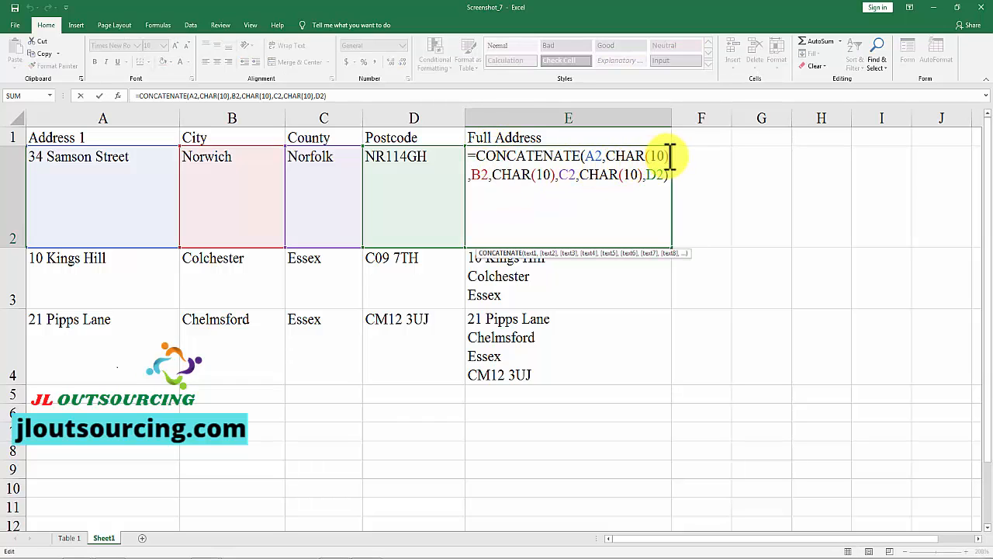
drag(670, 155, 606, 155)
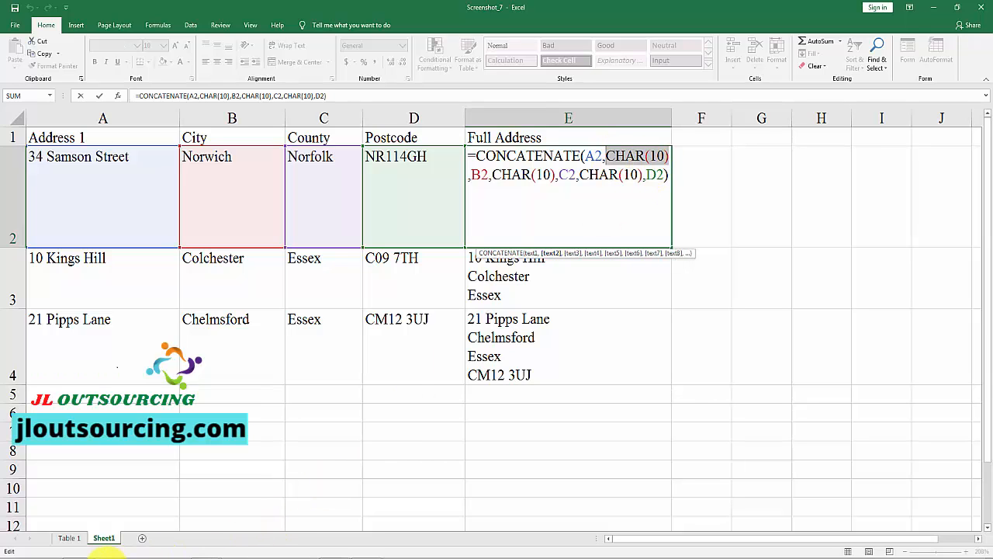
click(106, 557)
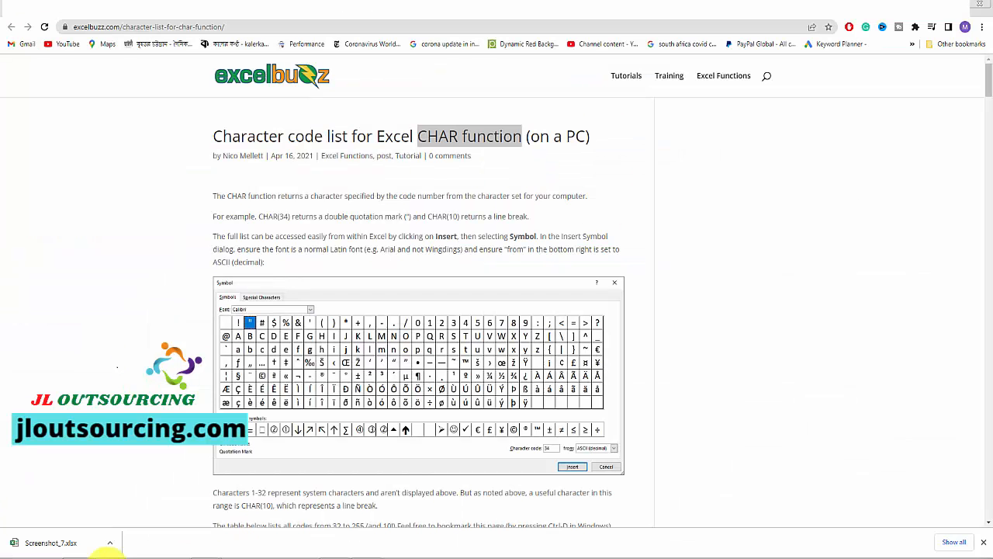
click(839, 9)
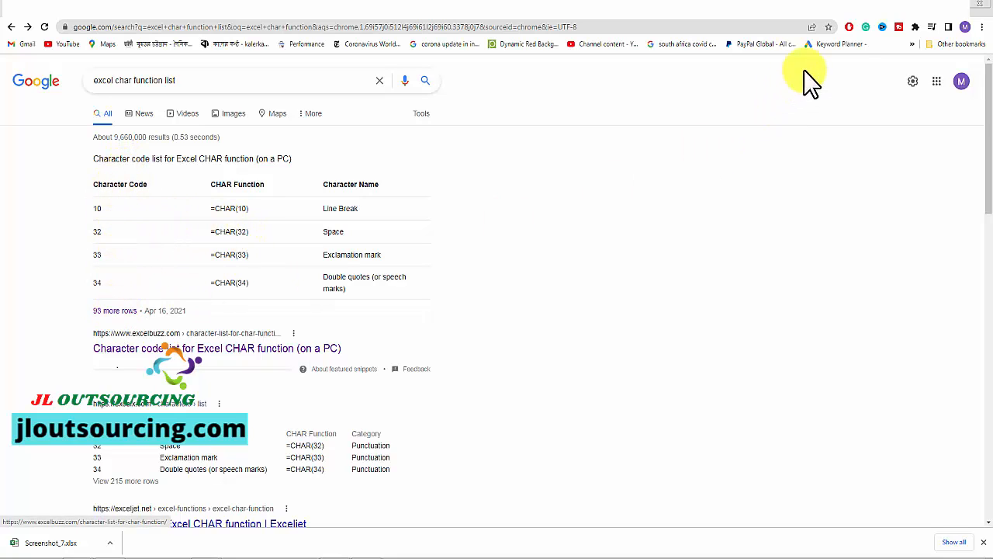
click(867, 21)
scroll(360, 295, down, 5)
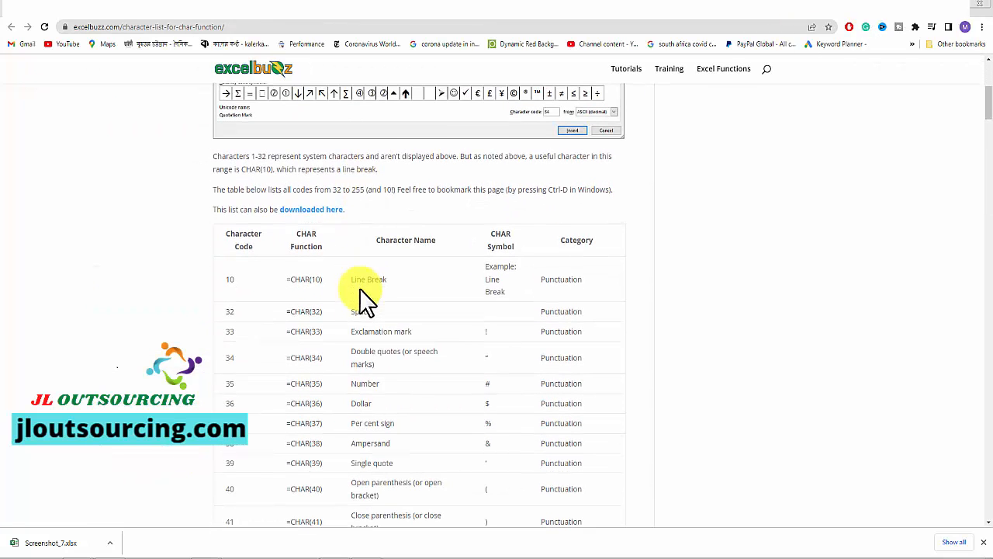
scroll(333, 304, down, 1)
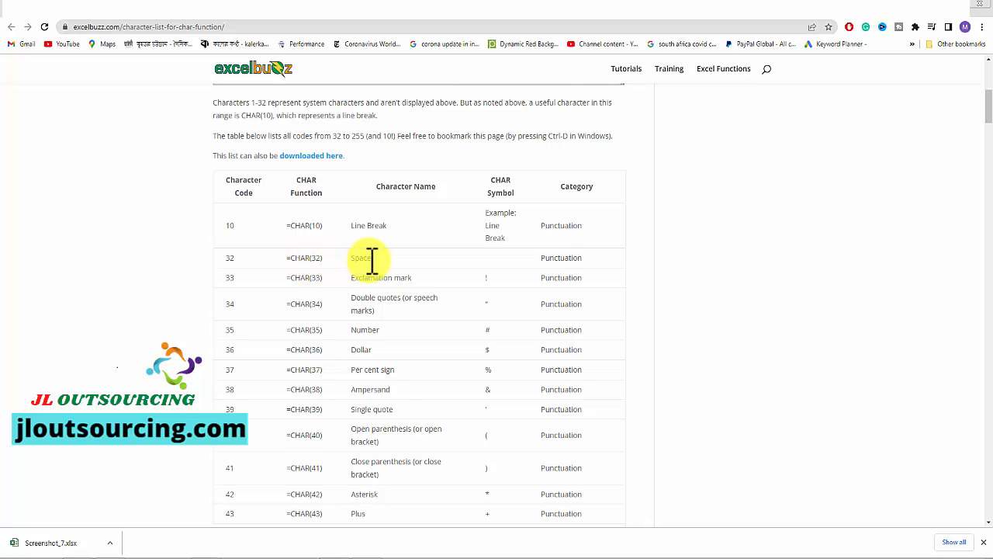
scroll(368, 264, down, 3)
scroll(467, 388, down, 1)
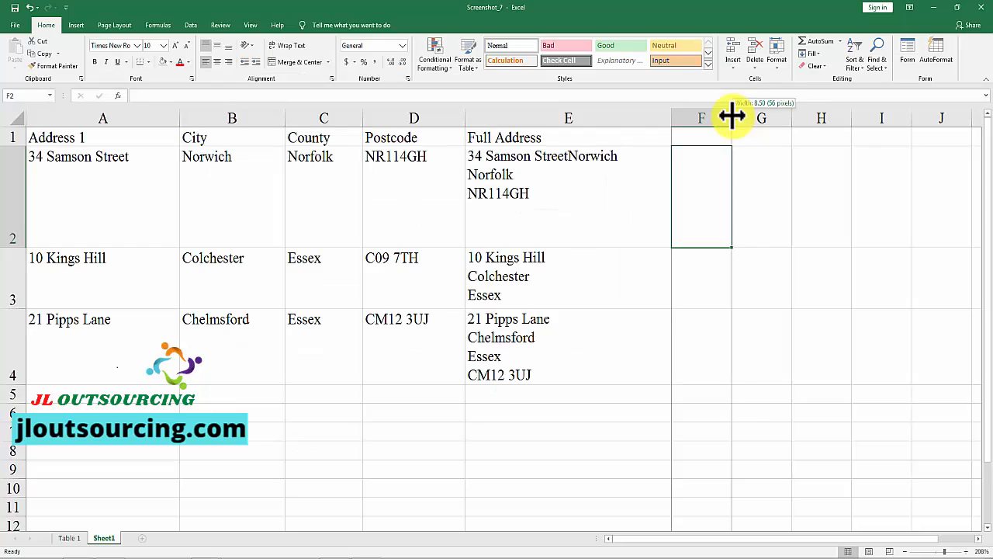
Step: Widen column F and enter =CONCATENATE(A2,B2,C2,D2) in F2
drag(731, 116, 792, 116)
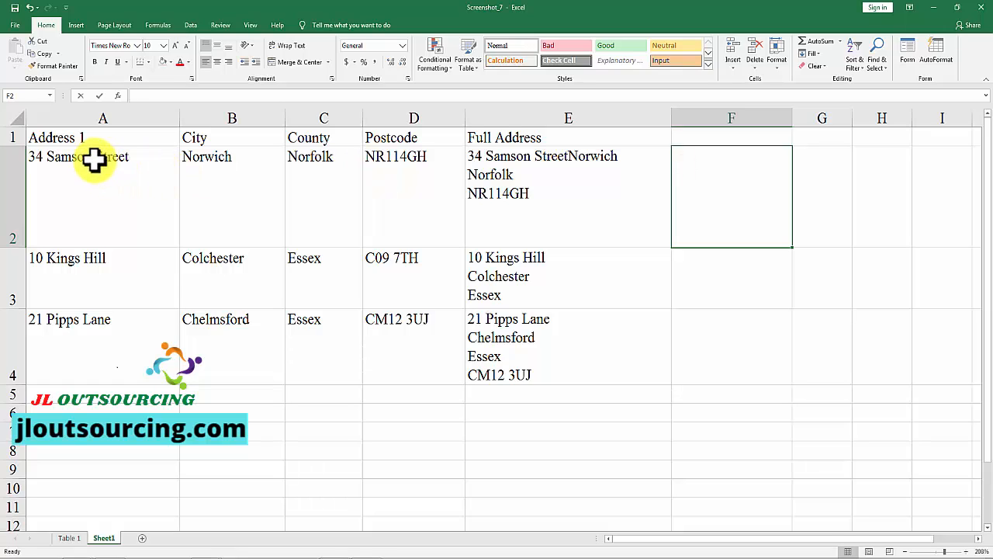
text(=CONCATENATE()
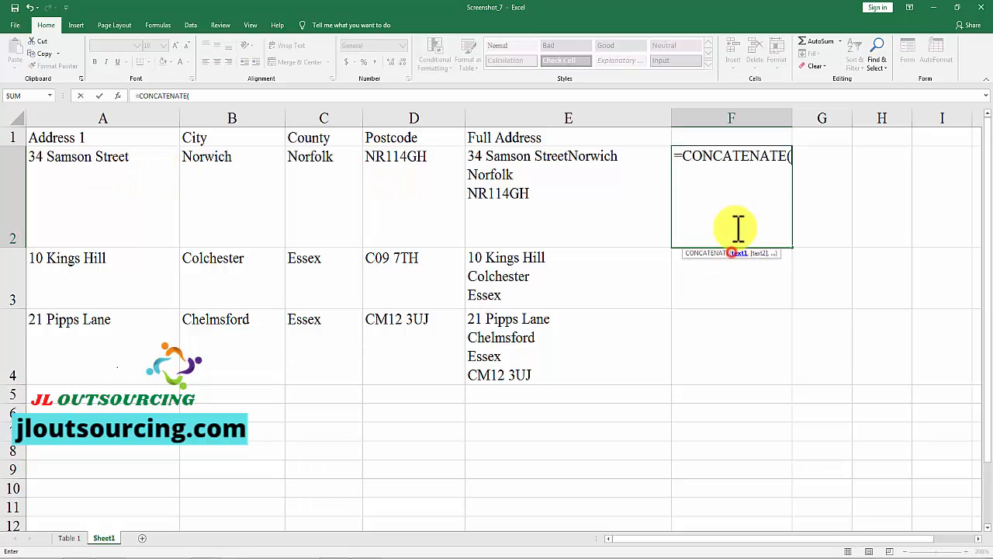
click(110, 160)
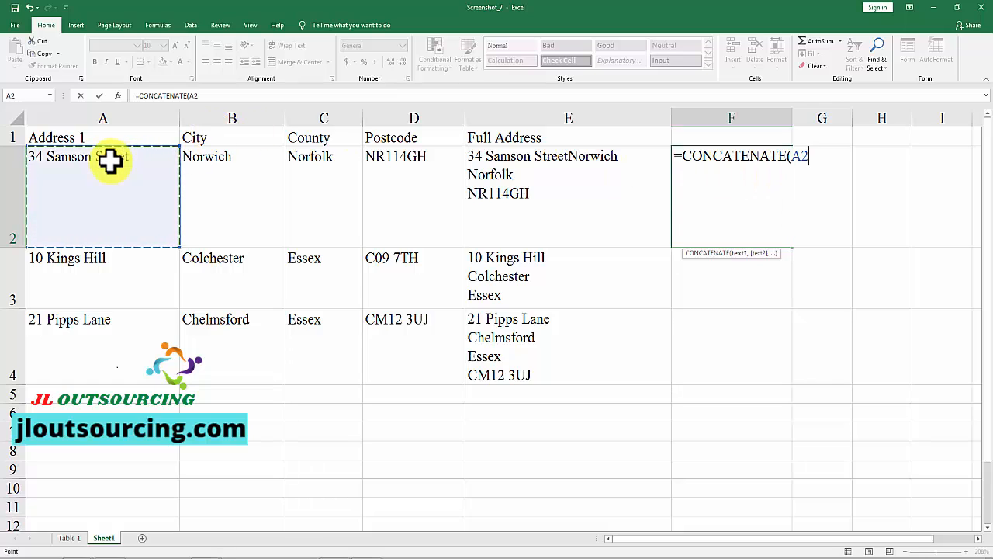
text(,)
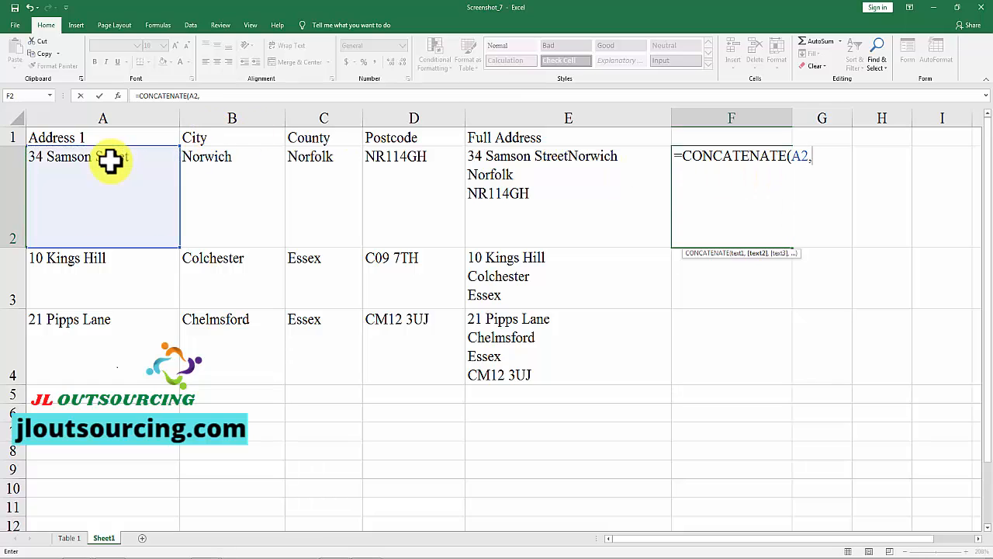
click(210, 164)
text(,)
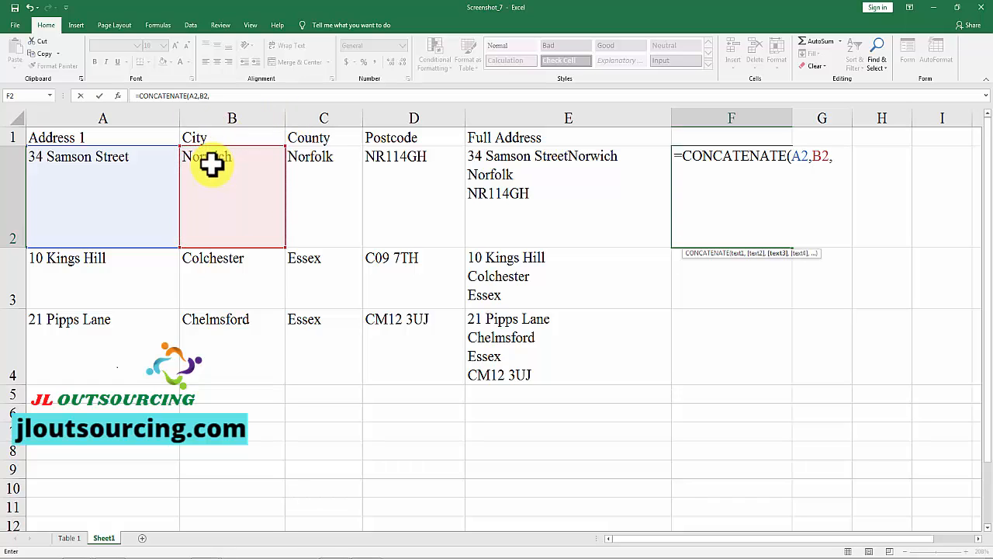
click(335, 165)
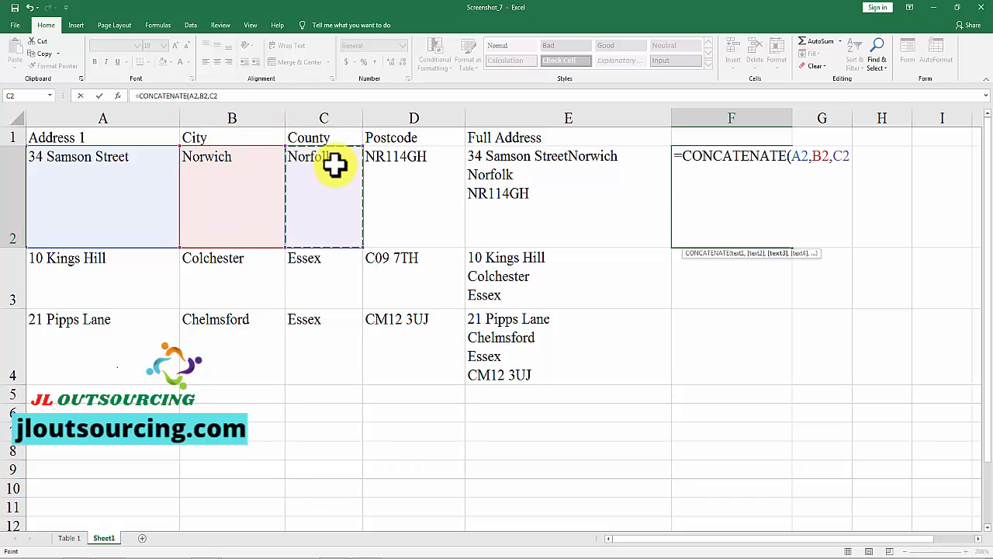
text(,)
click(418, 165)
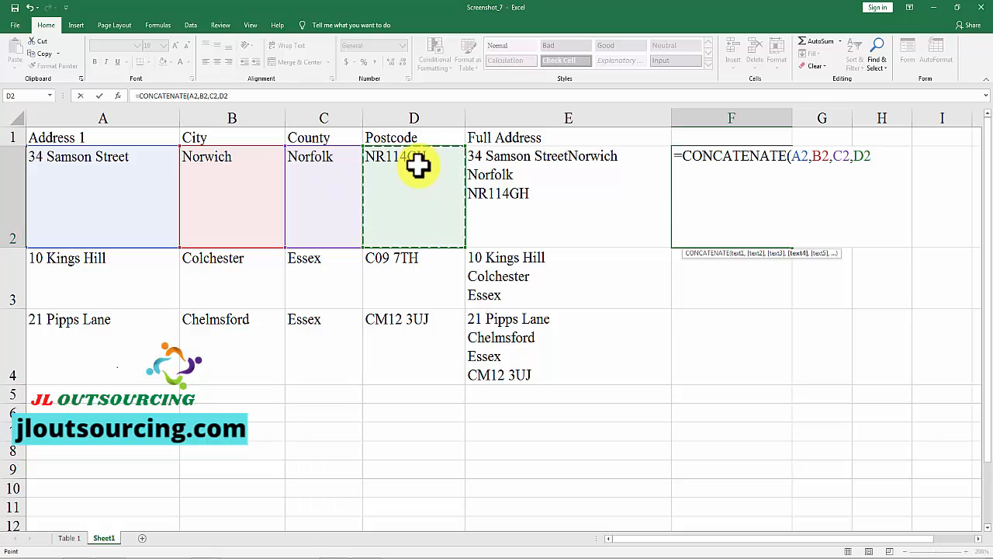
text())
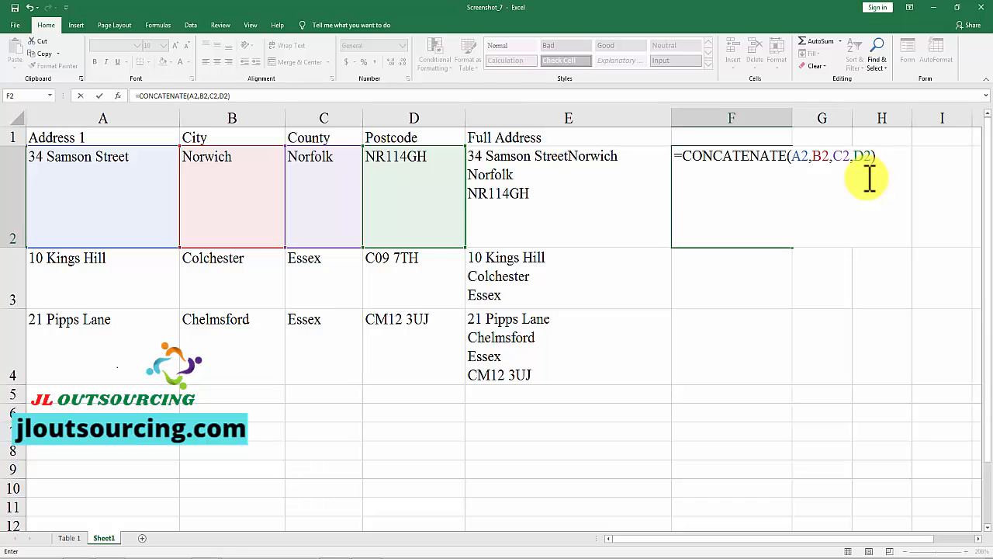
key(Return)
Step: Add a literal comma "," as a separate text argument between A2 and B2 in the F2 formula and commit it
double_click(776, 164)
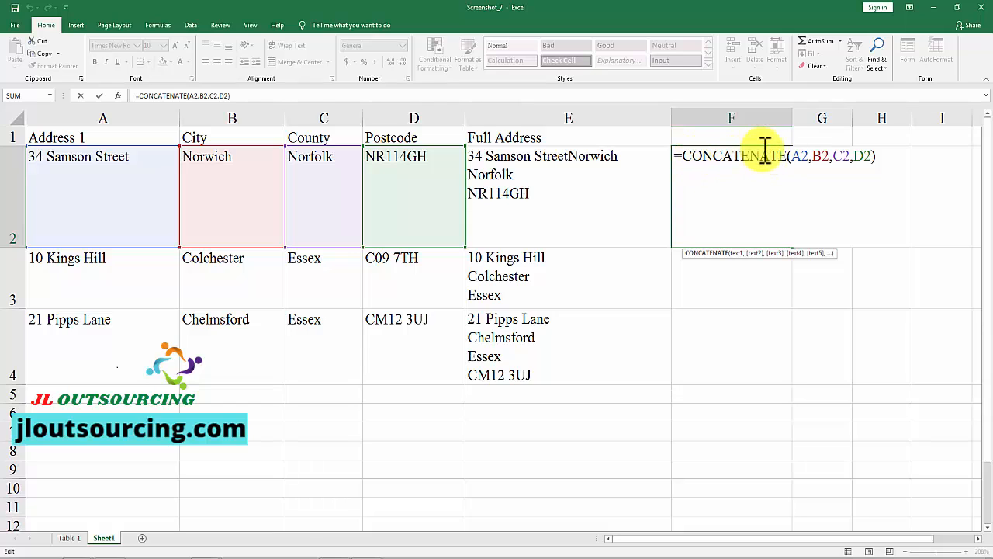
double_click(784, 156)
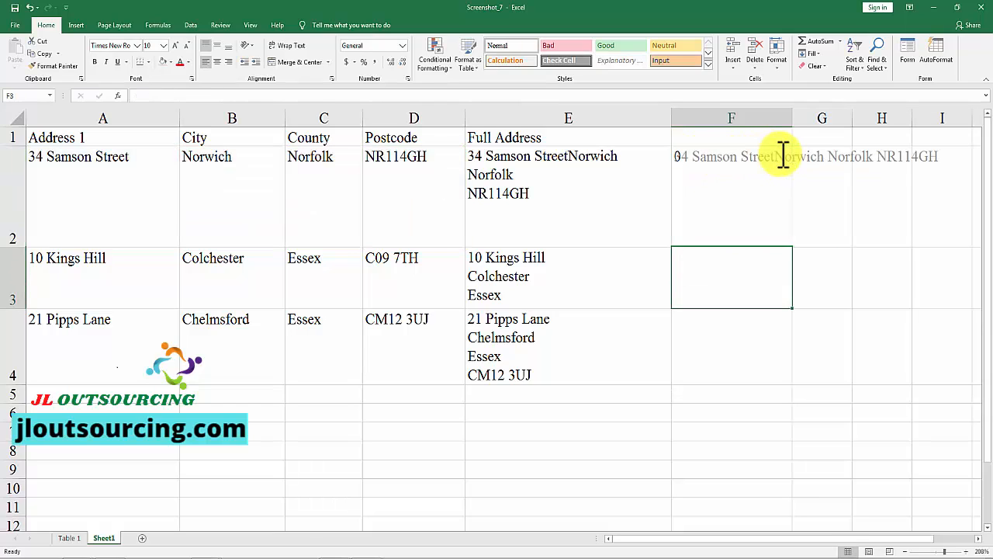
key(Return)
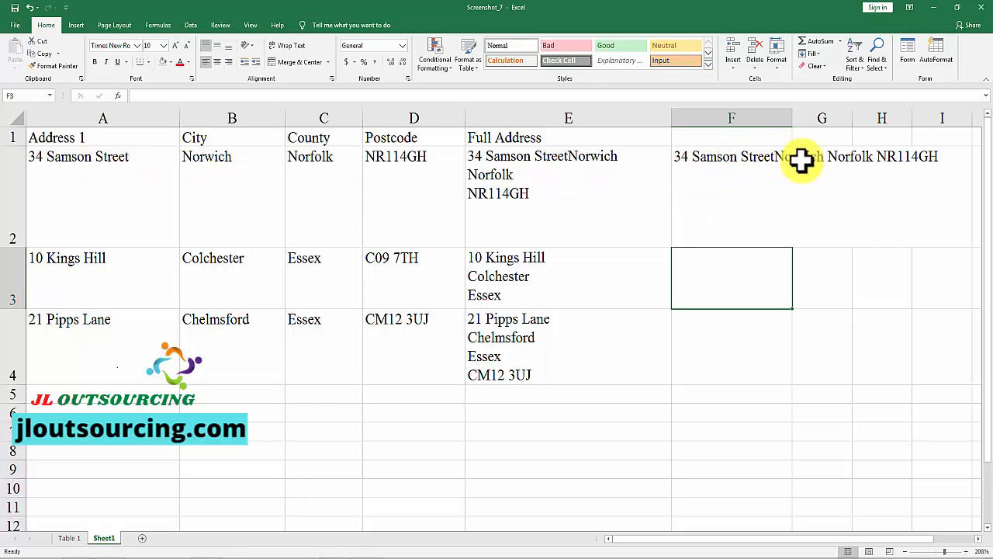
double_click(735, 158)
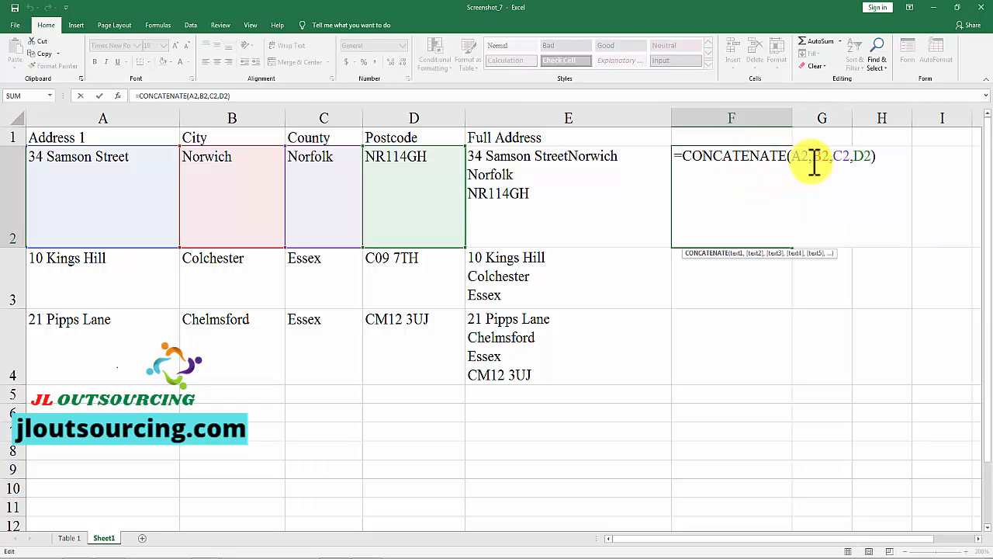
click(815, 157)
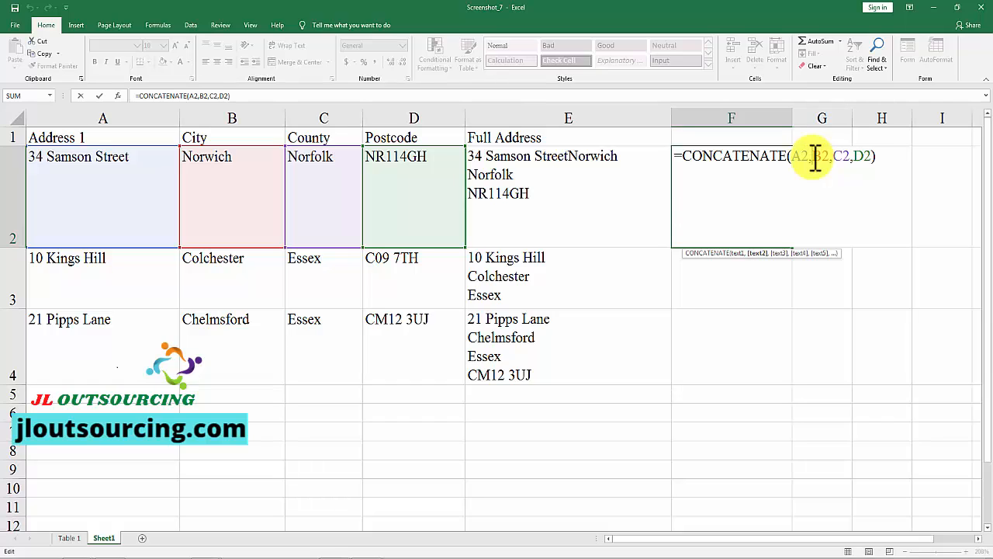
text(")
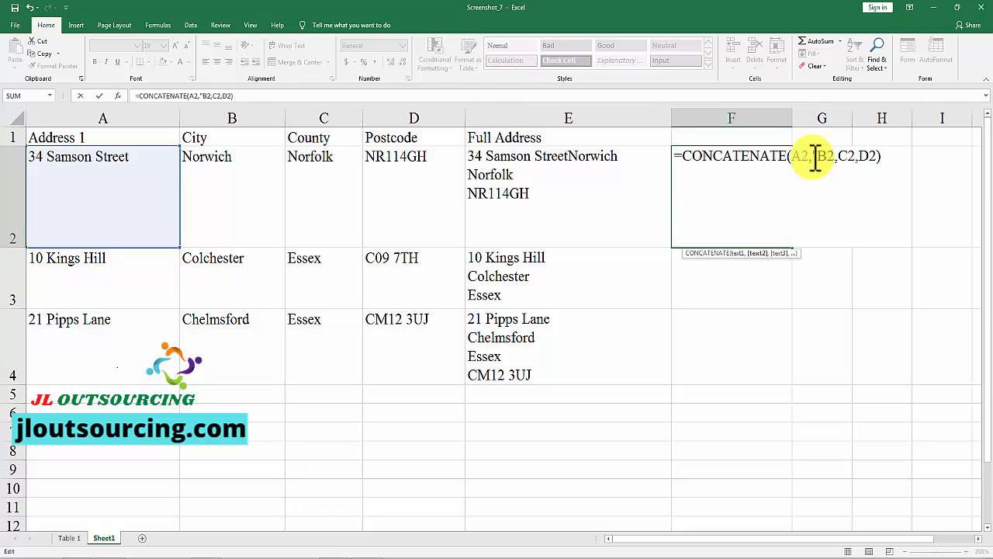
text(,)
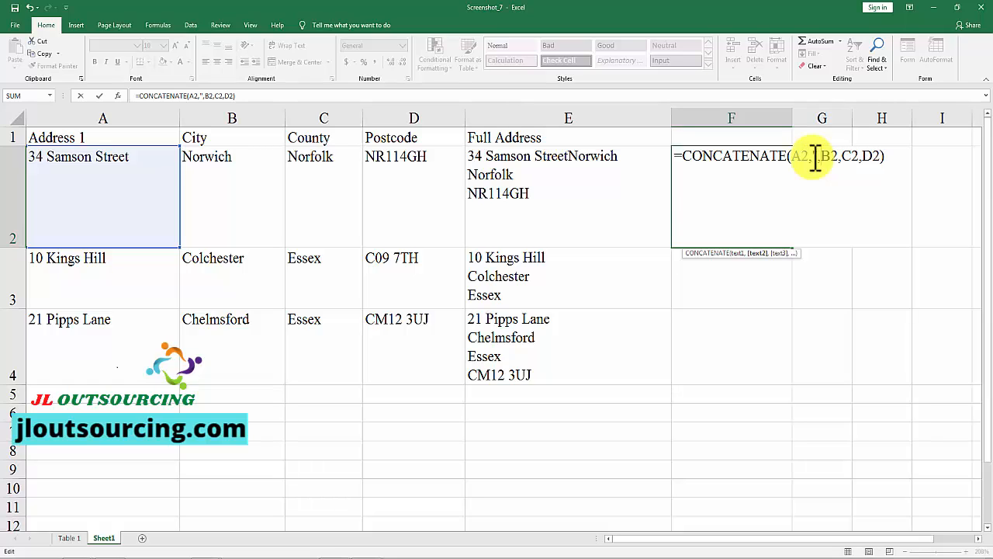
text(",)
key(Return)
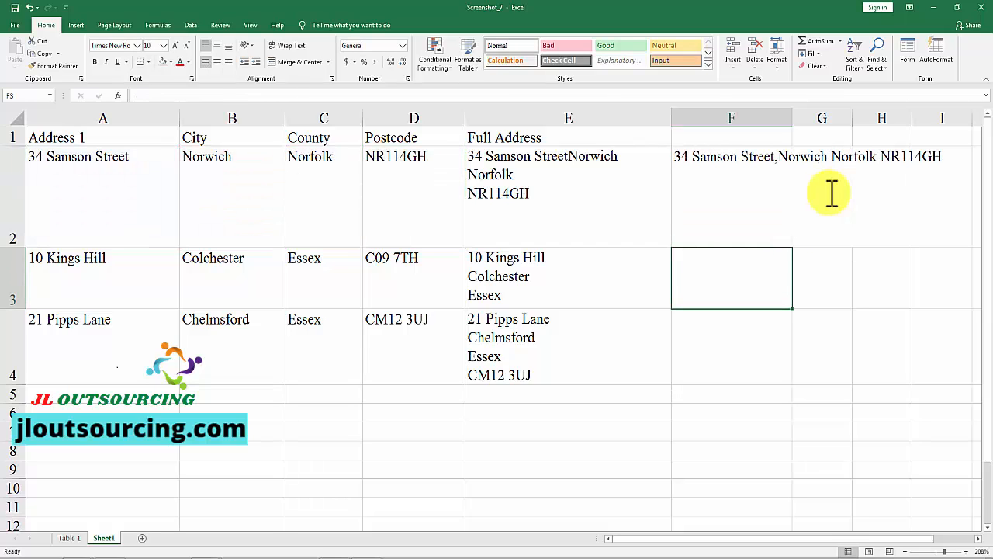
Step: Replace the literal "," in F2's formula with char(44), checking the comma's code on the excelbuzz.com page in the browser, and commit the formula
click(772, 159)
double_click(772, 159)
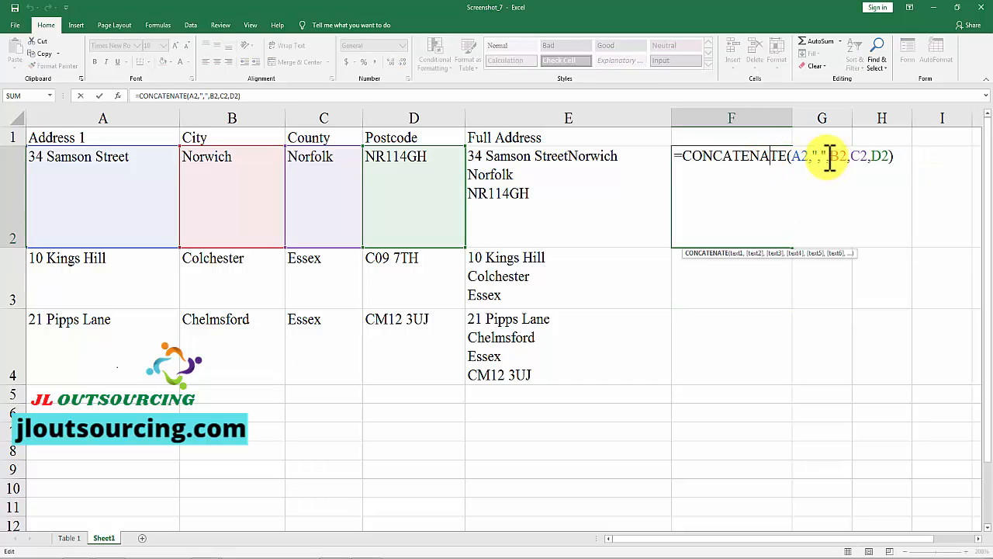
double_click(818, 156)
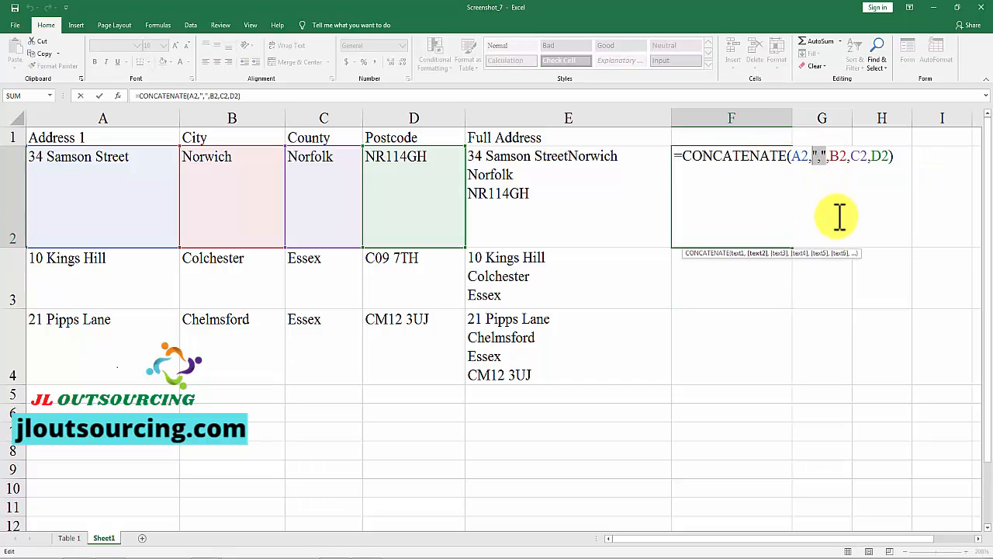
key(Delete)
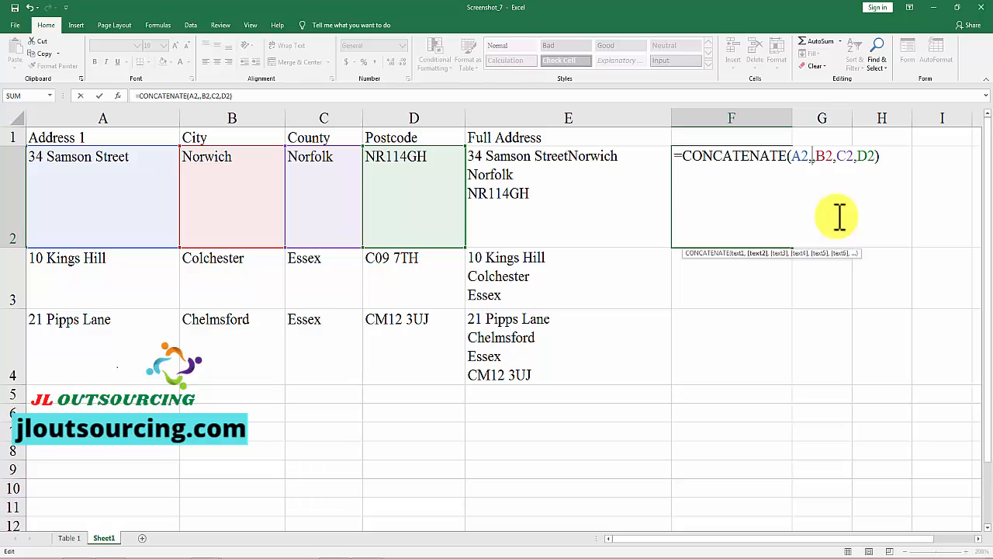
text(char)
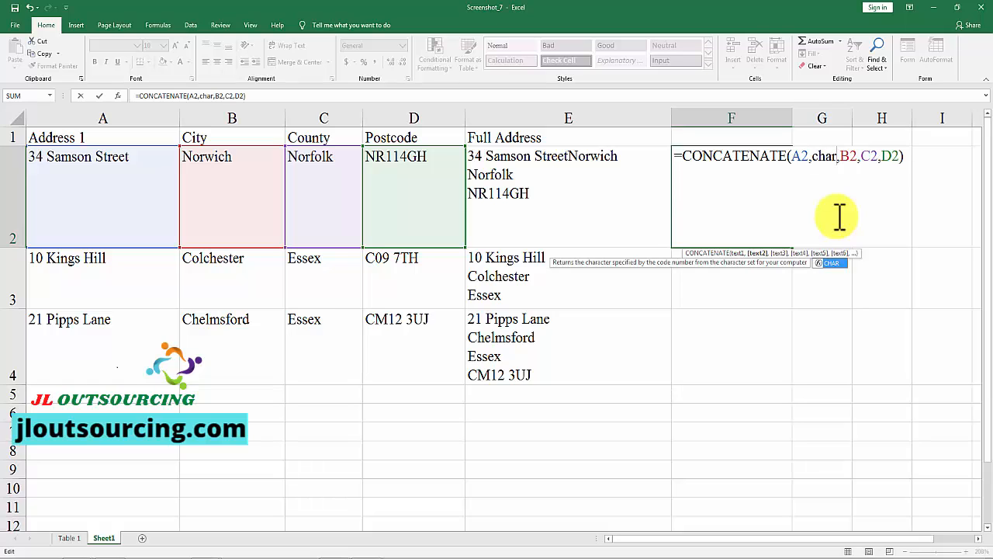
text(()
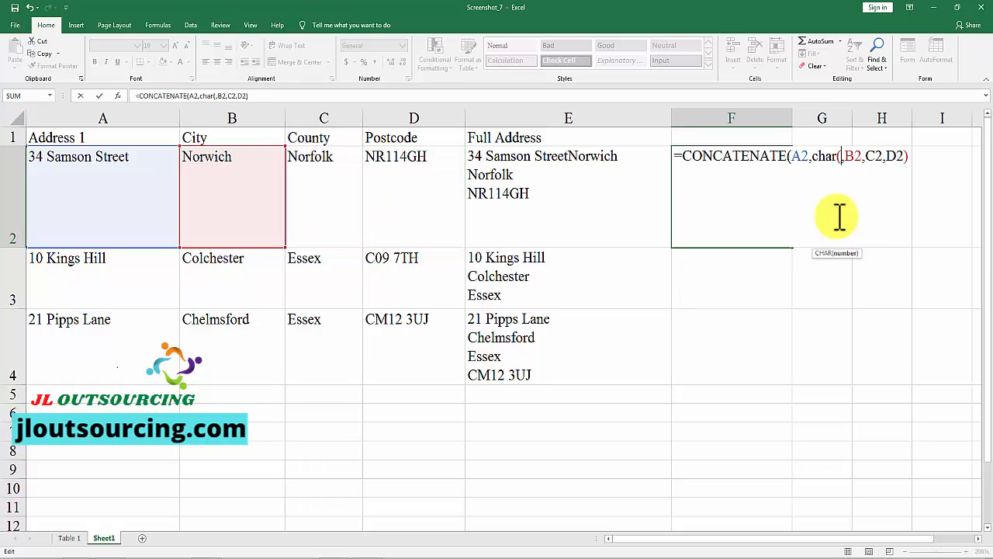
click(116, 558)
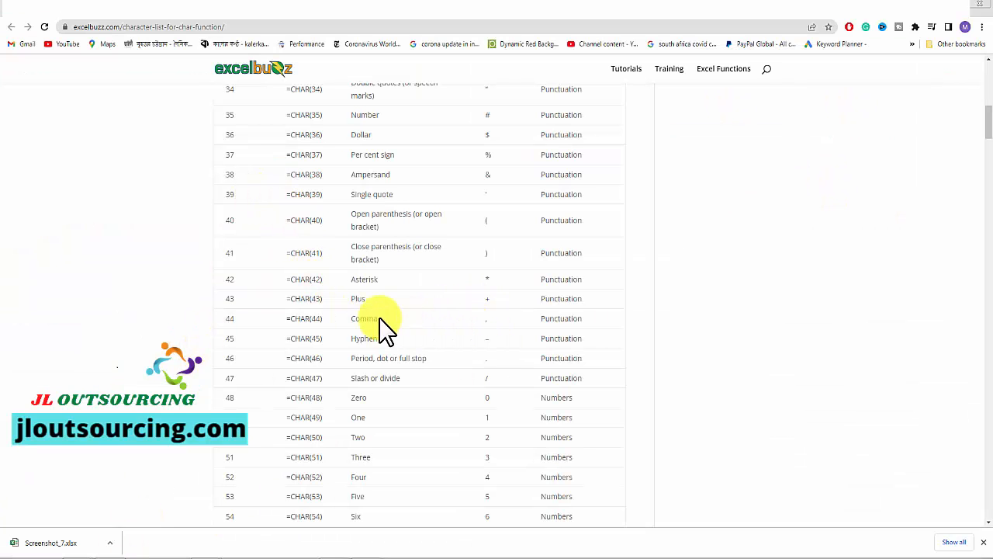
key(alt+Tab)
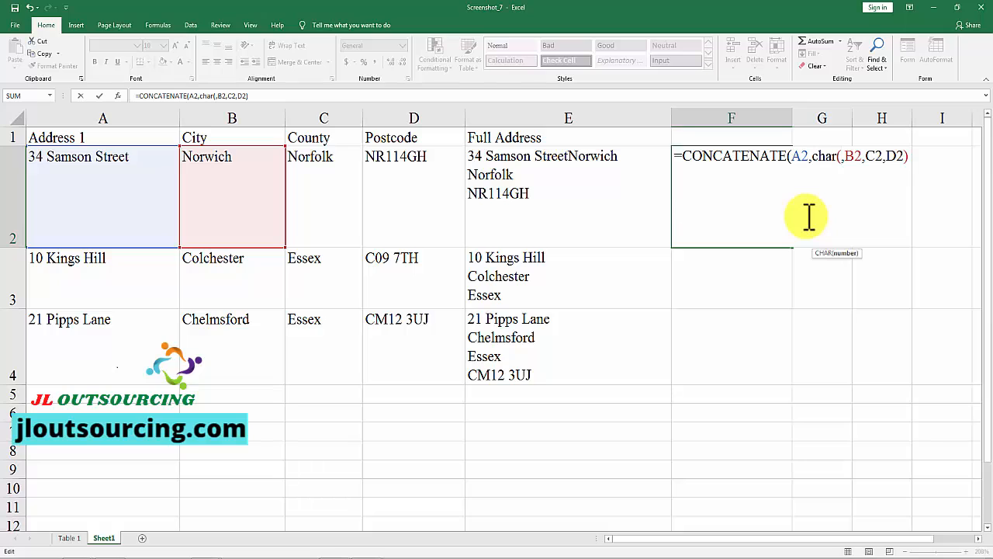
text(44)
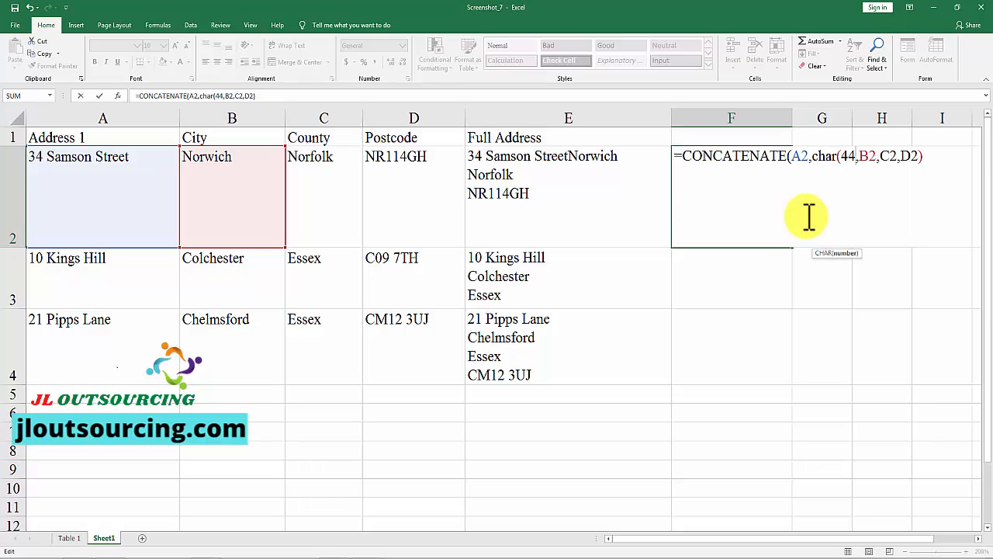
text())
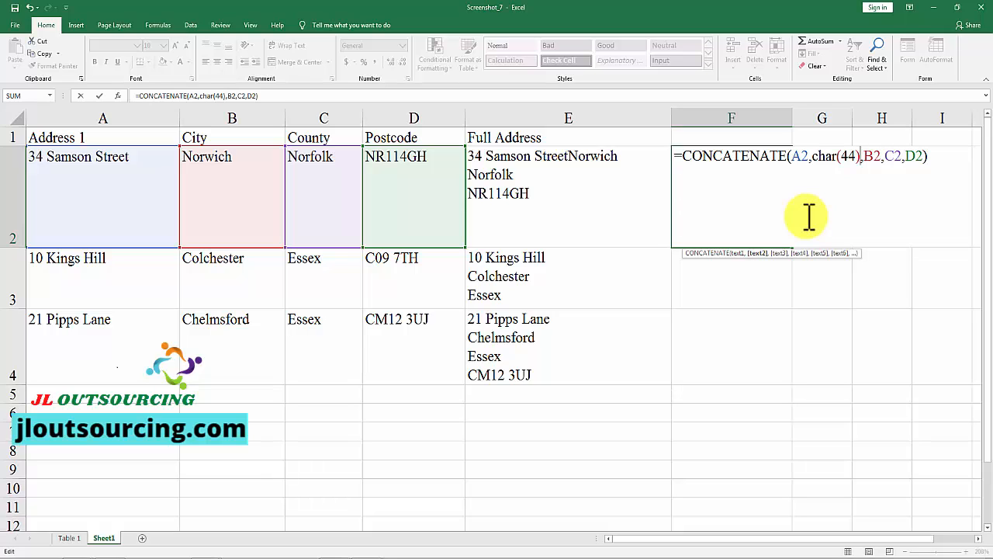
key(Return)
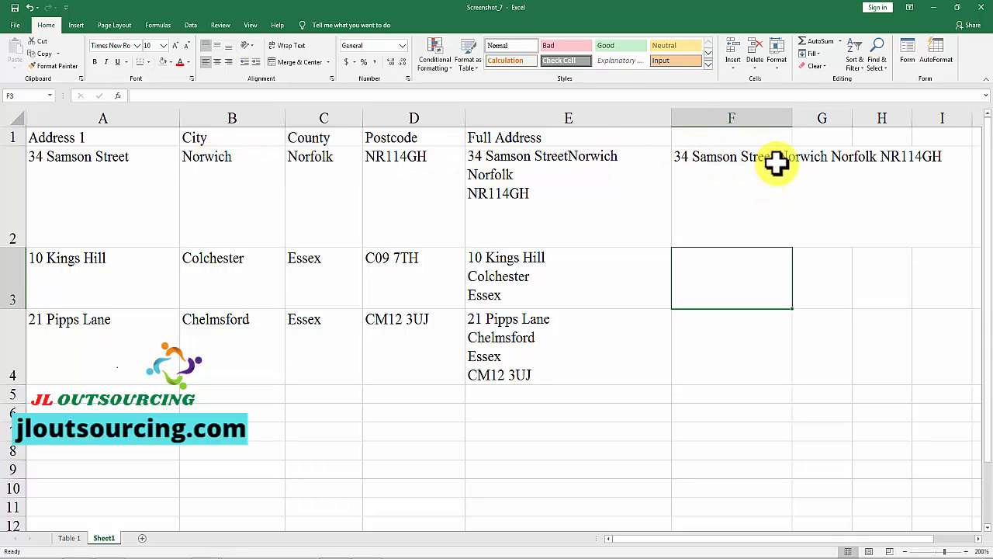
Step: Switch to the browser, look through the excelbuzz.com CHAR code list for other symbols and letters, and return to the Excel workbook
click(125, 557)
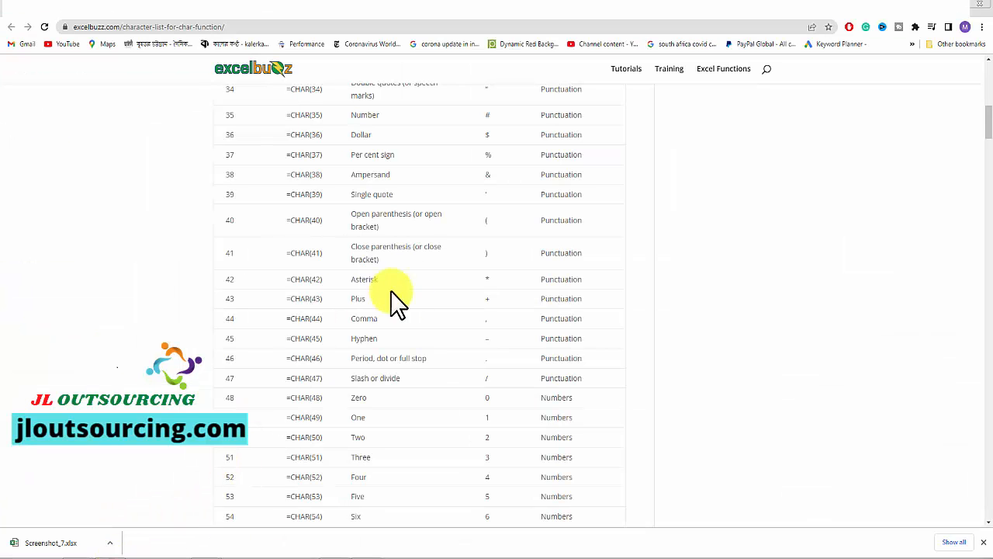
scroll(512, 350, down, 10)
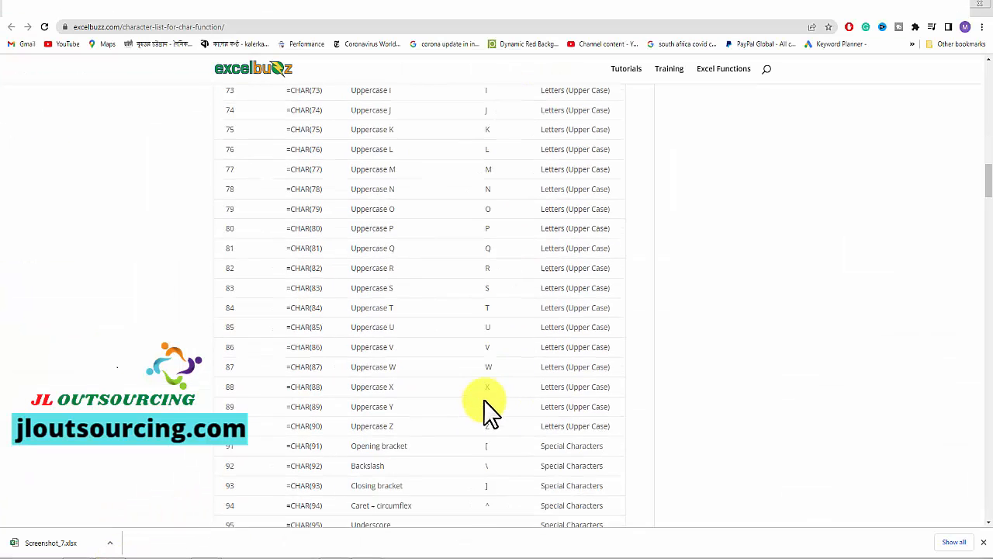
scroll(381, 372, up, 5)
scroll(380, 376, up, 5)
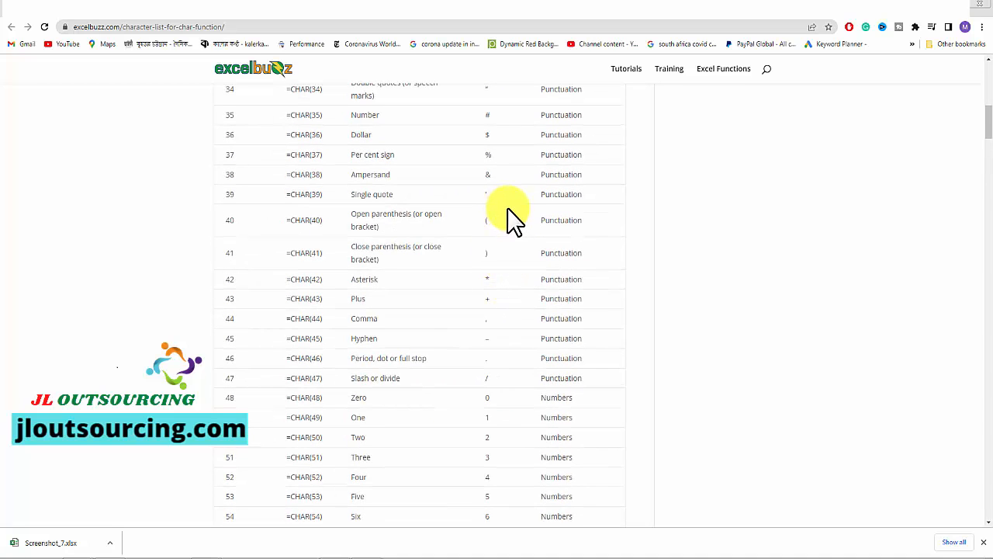
scroll(509, 198, up, 2)
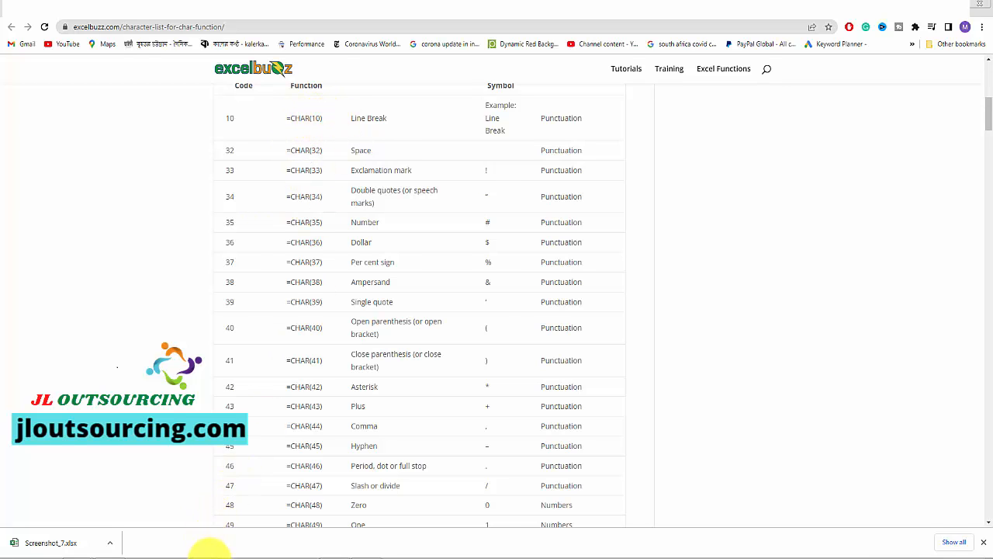
click(209, 557)
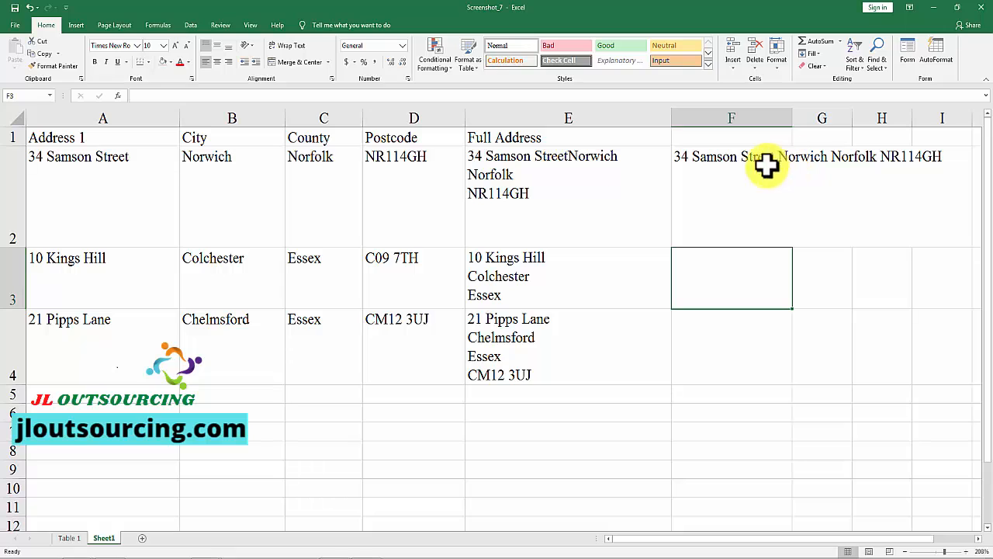